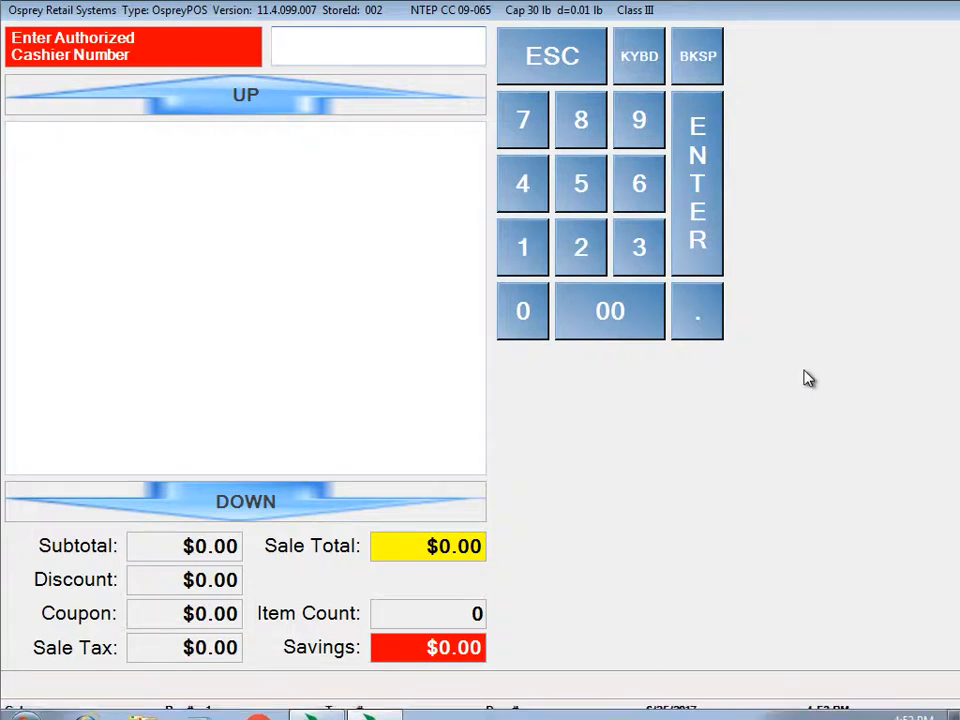
# Confirm the cashier sign-on and cycle the customer lookup prompt through all its search types back to last name.
pyautogui.press('Return')
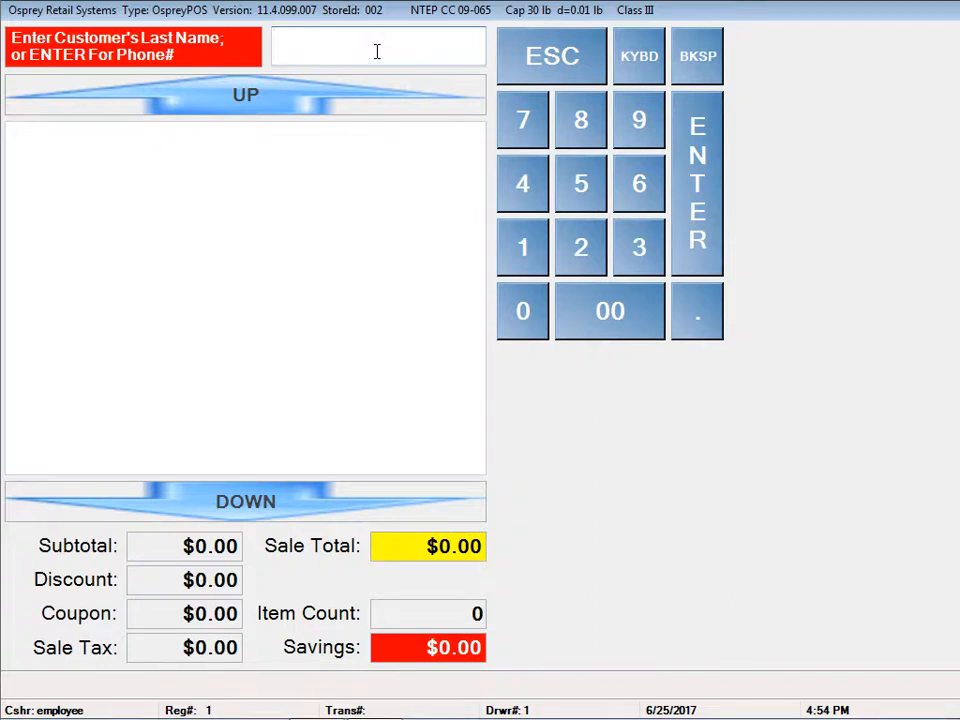
pyautogui.press('Return')
pyautogui.press('Return')
pyautogui.press('Return')
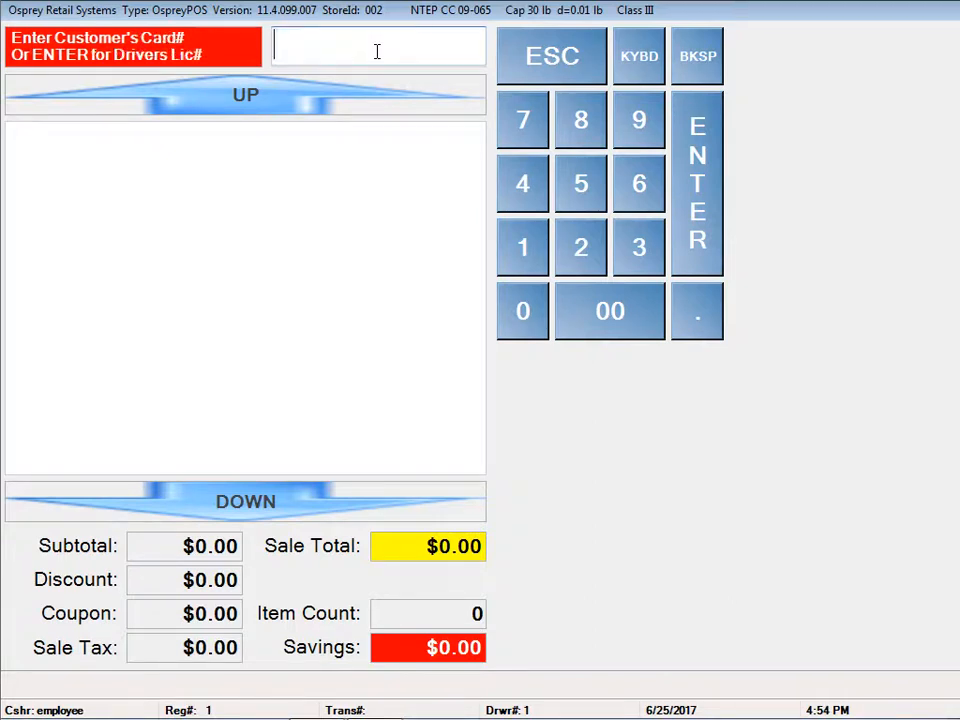
pyautogui.press('Return')
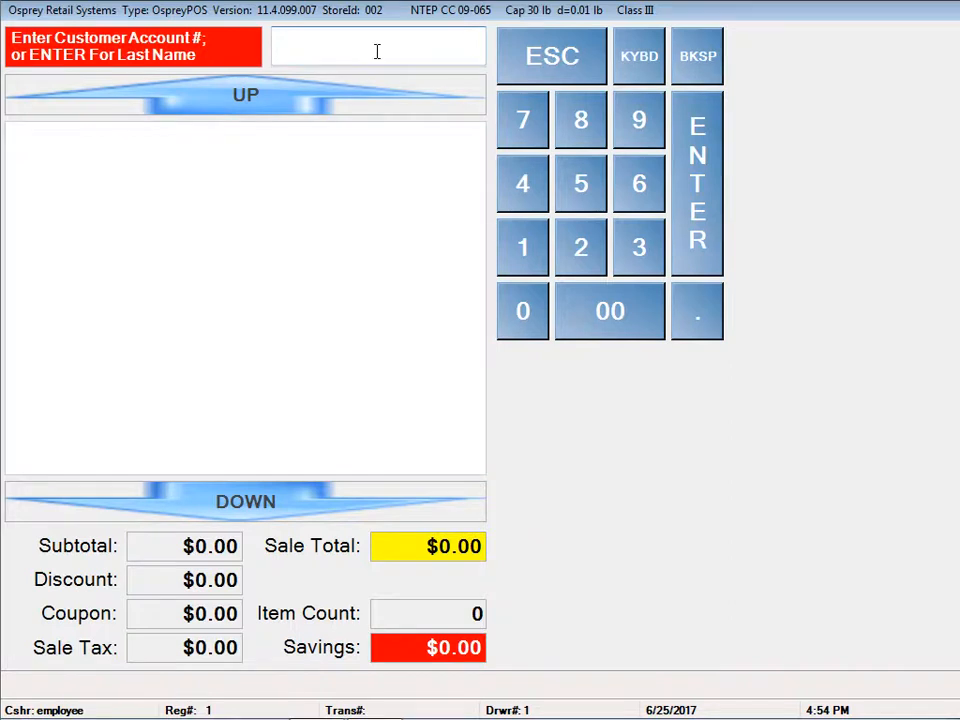
pyautogui.press('Return')
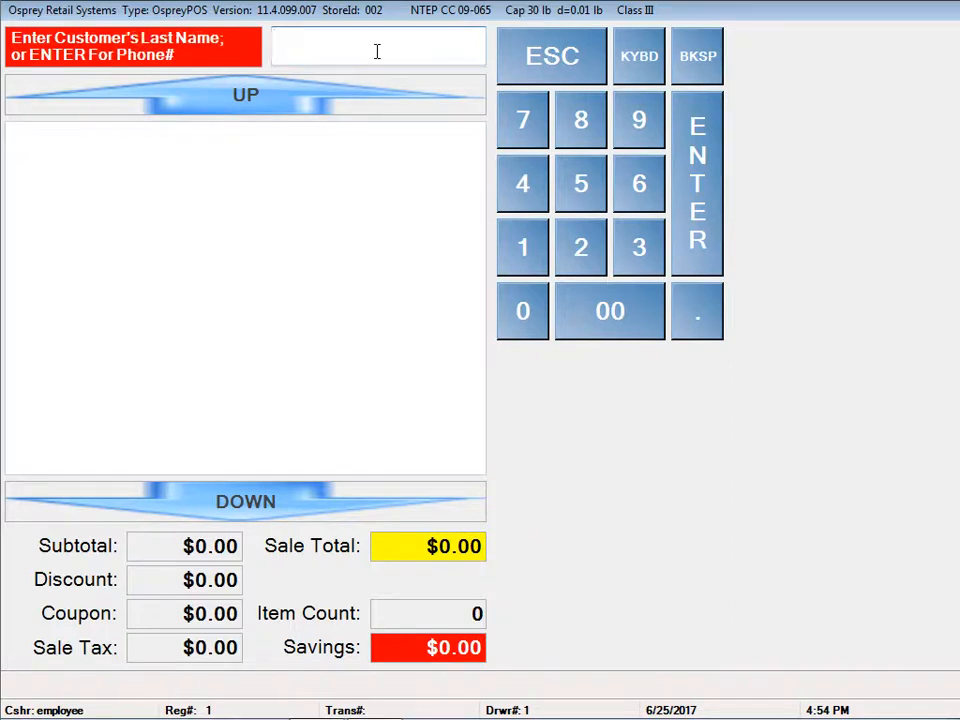
# Look up customers by the first three letters of a last name, and dismiss the results.
pyautogui.write('abe')
pyautogui.press('Return')
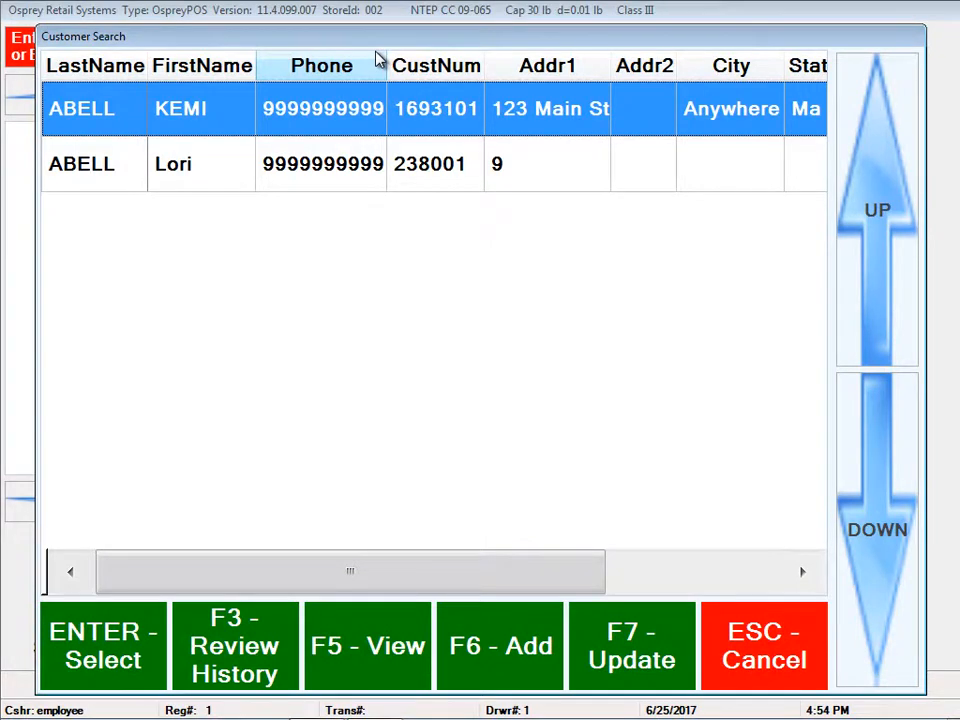
pyautogui.press('Escape')
# Look up a different last name by its first three letters, browse to the end of the matches and close the list.
pyautogui.write('dav')
pyautogui.press('Return')
pyautogui.press('Down')
pyautogui.press('Down')
pyautogui.press('Down')
pyautogui.press('Down')
pyautogui.press('Down')
pyautogui.press('Down')
pyautogui.press('Down')
pyautogui.press('Down')
pyautogui.press('Down')
pyautogui.press('Down')
pyautogui.press('Down')
pyautogui.press('Down')
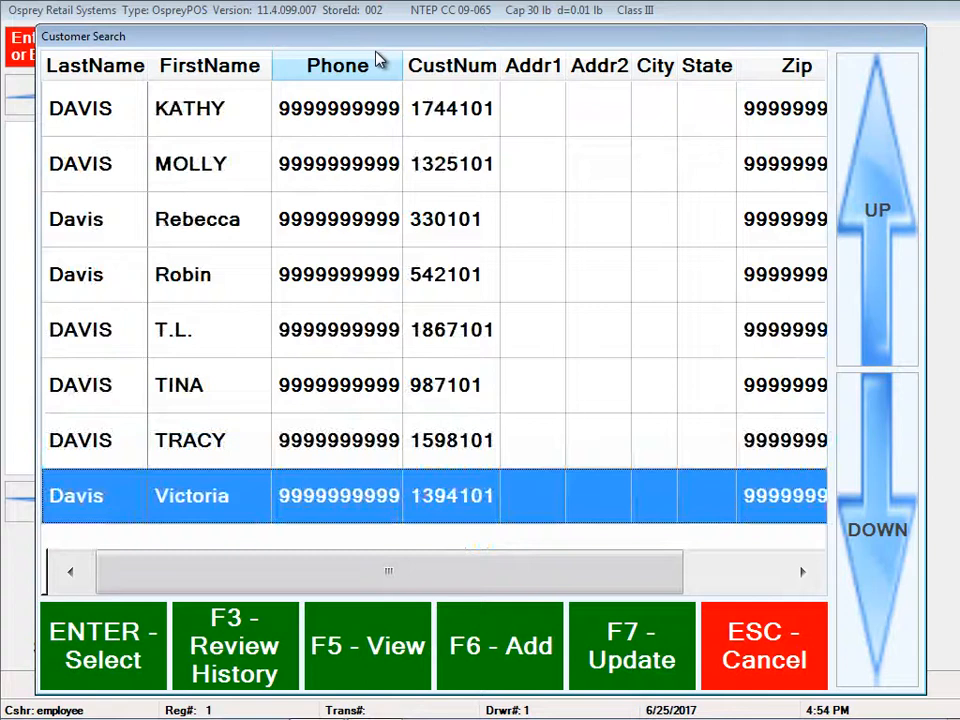
pyautogui.press('Escape')
# Search customers by the single letter "d", browse the matches to the last entry and close the list.
pyautogui.write('d')
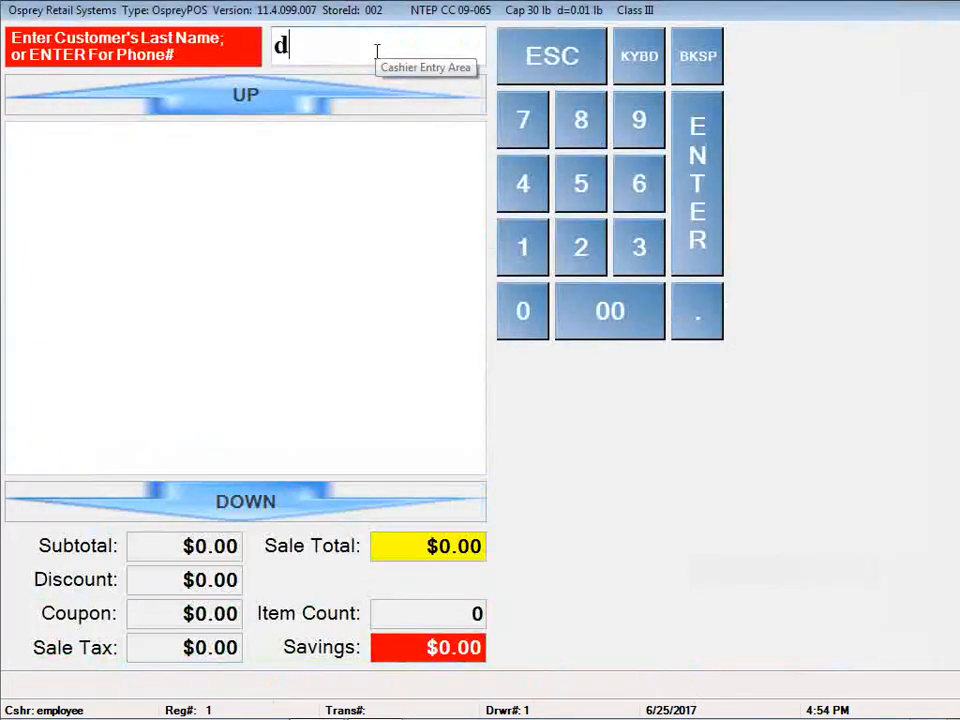
pyautogui.press('Return')
pyautogui.press('Down')
pyautogui.press('Down')
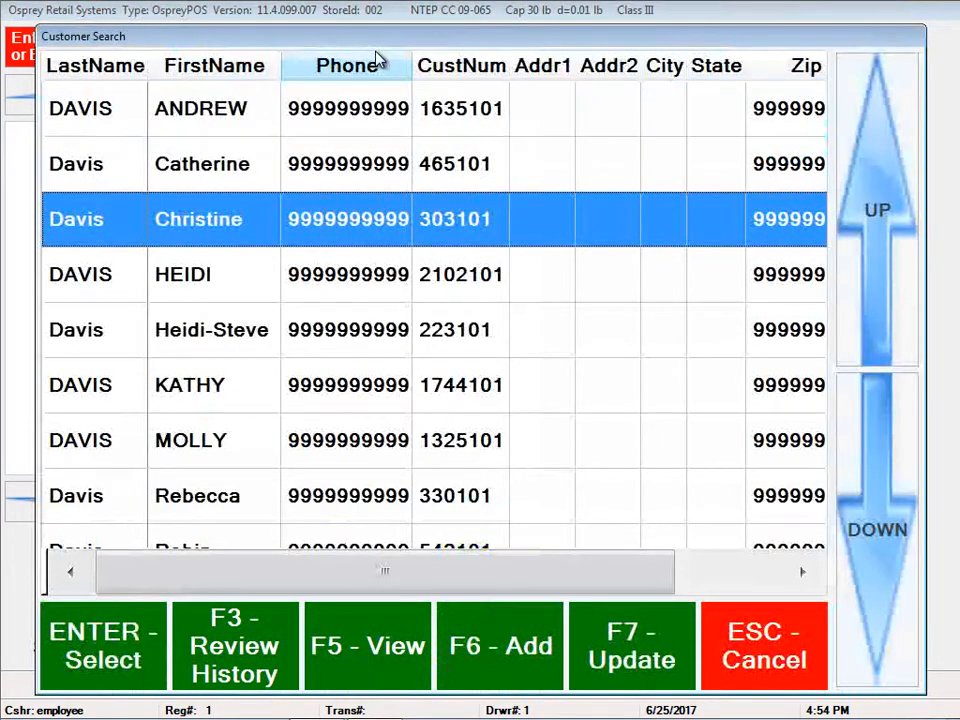
pyautogui.press('Down')
pyautogui.press('Down')
pyautogui.press('Down')
pyautogui.press('Down')
pyautogui.press('Down')
pyautogui.press('Down')
pyautogui.press('Down')
pyautogui.press('Down')
pyautogui.press('Down')
pyautogui.press('Down')
pyautogui.press('Down')
pyautogui.press('Down')
pyautogui.press('Down')
pyautogui.press('Down')
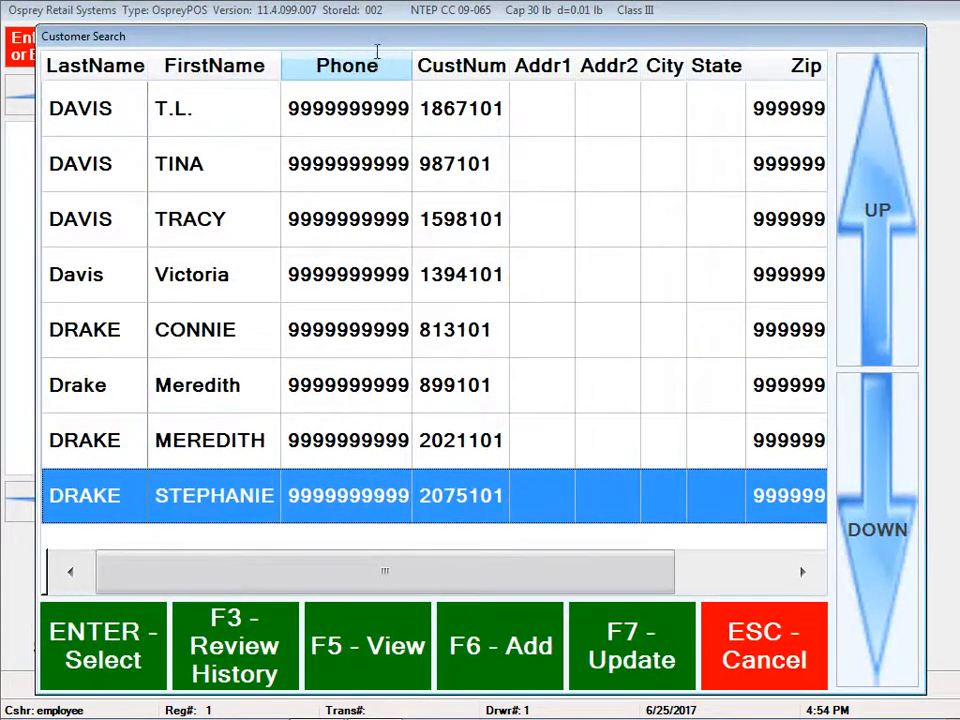
pyautogui.press('Escape')
# Search by the first three letters of the customer's last name and assign the first match to the sale.
pyautogui.write('abe')
pyautogui.press('Return')
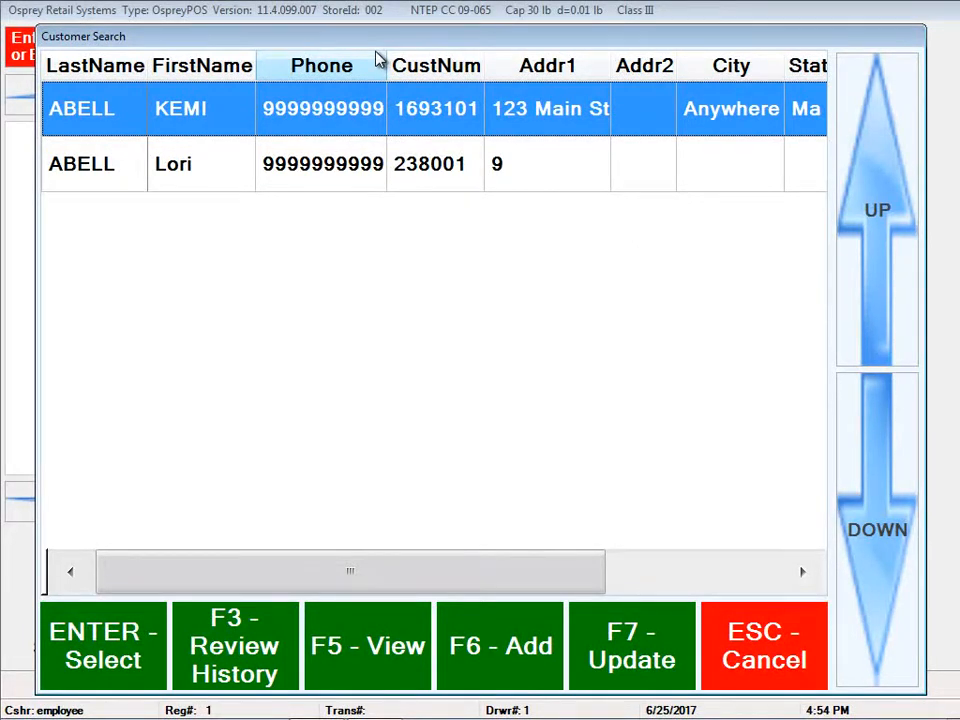
pyautogui.press('Return')
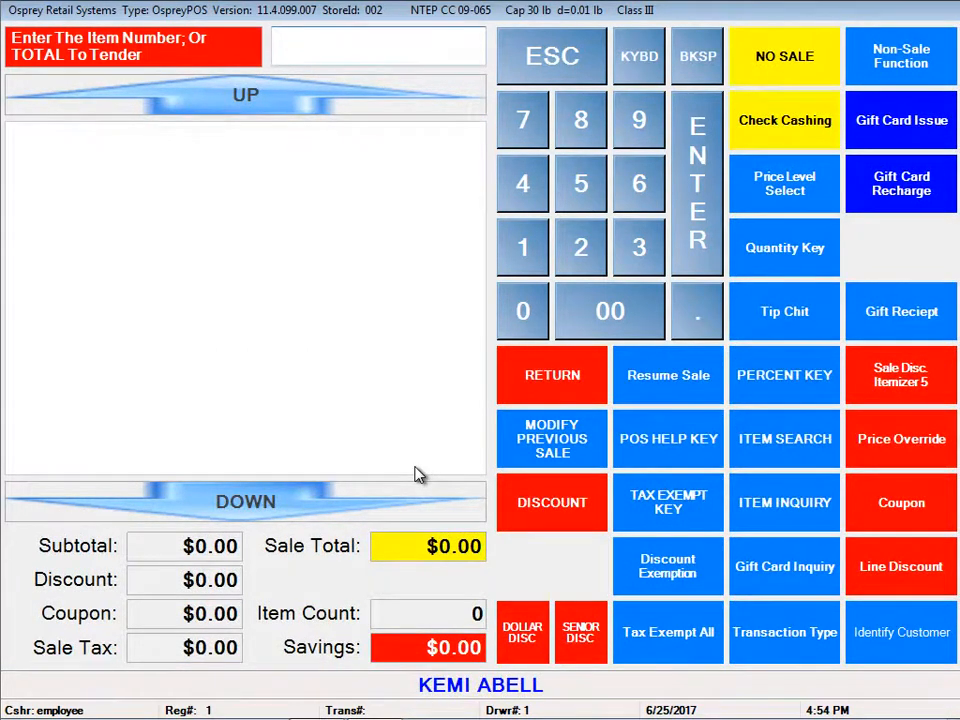
# Add items 95, 96 and 97 to the sale, one of each.
pyautogui.write('95')
pyautogui.press('Return')
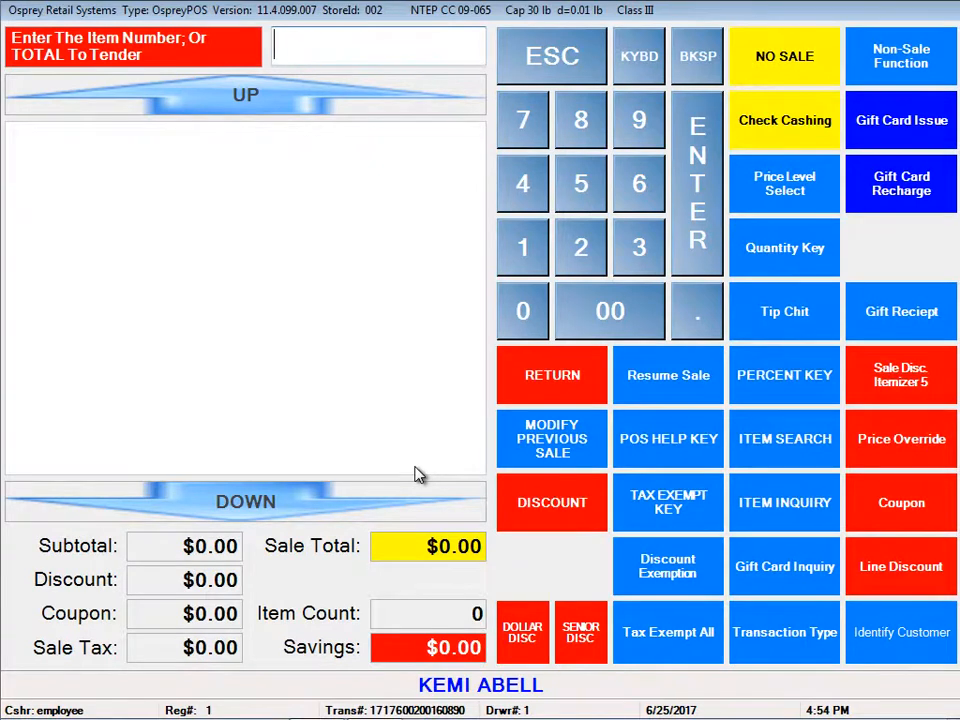
pyautogui.write('9')
pyautogui.press('Return')
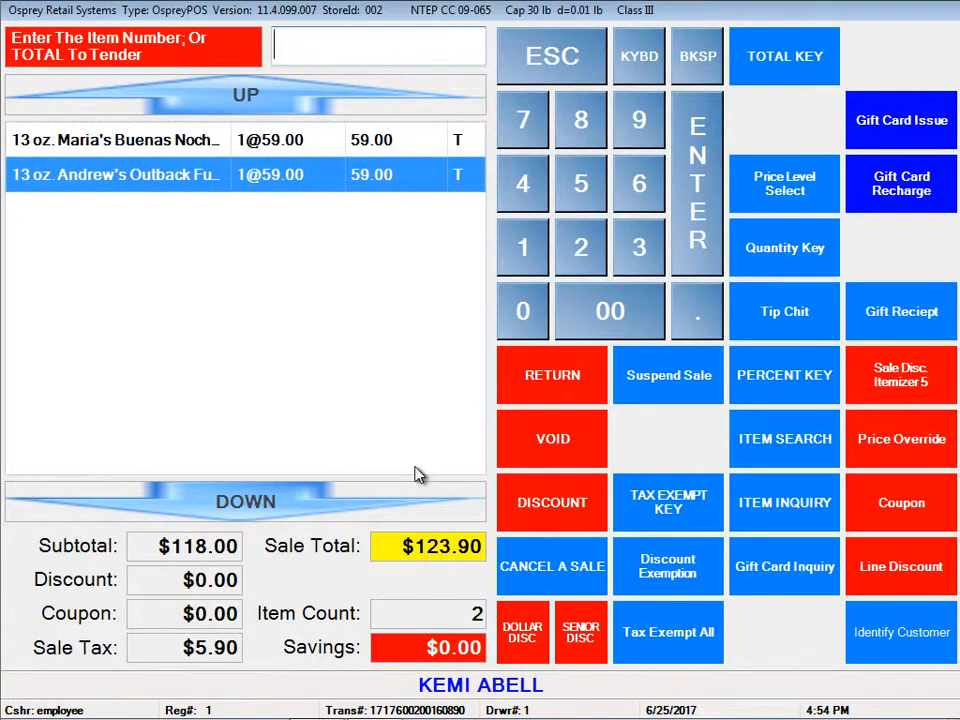
pyautogui.press('Return')
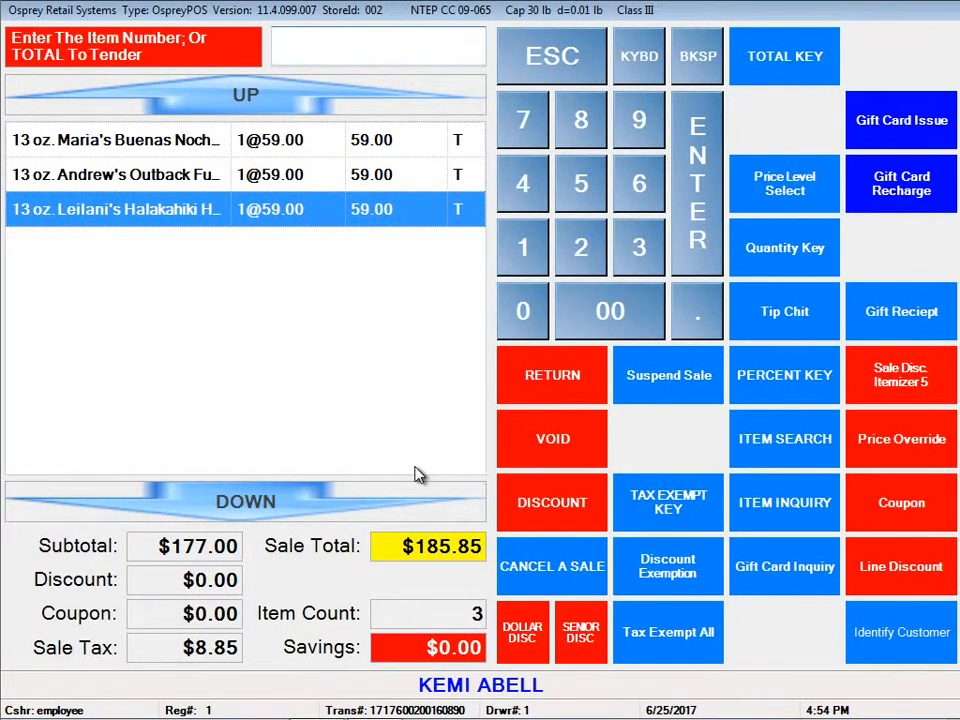
# Total the sale, tender 200.00 in cash and complete the transaction.
pyautogui.press('Return')
pyautogui.write('2000')
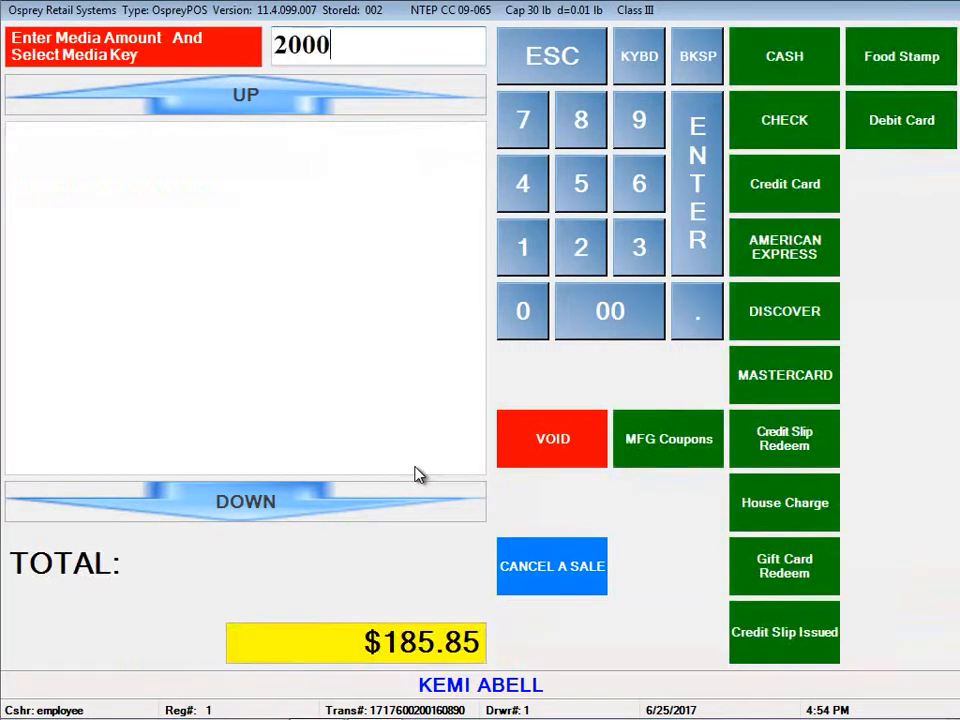
pyautogui.write('0')
pyautogui.press('Return')
pyautogui.press('Return')
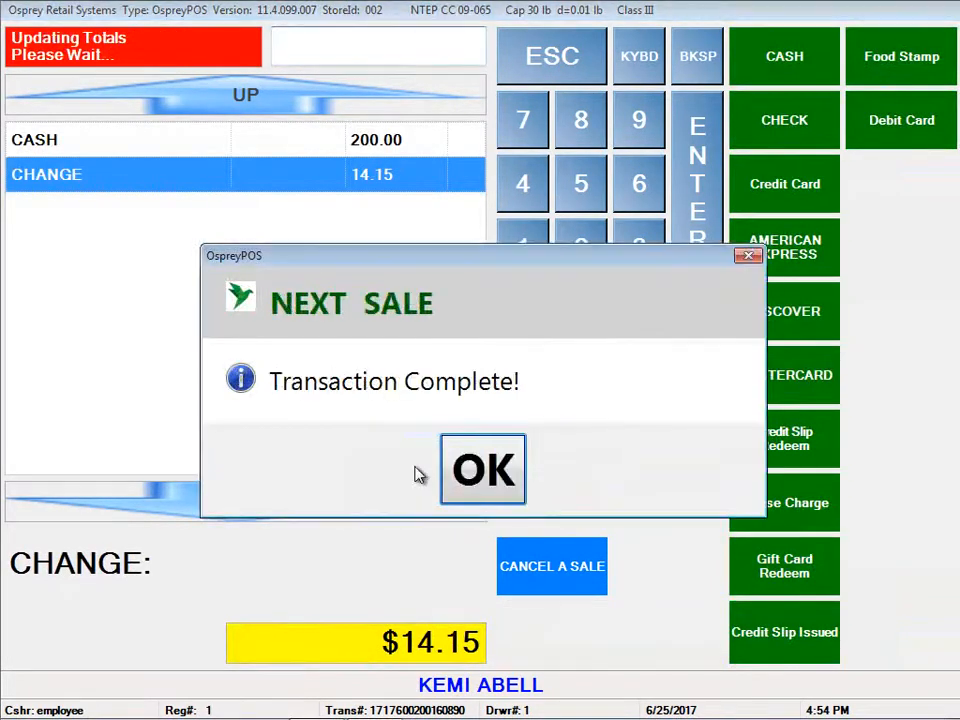
pyautogui.press('Return')
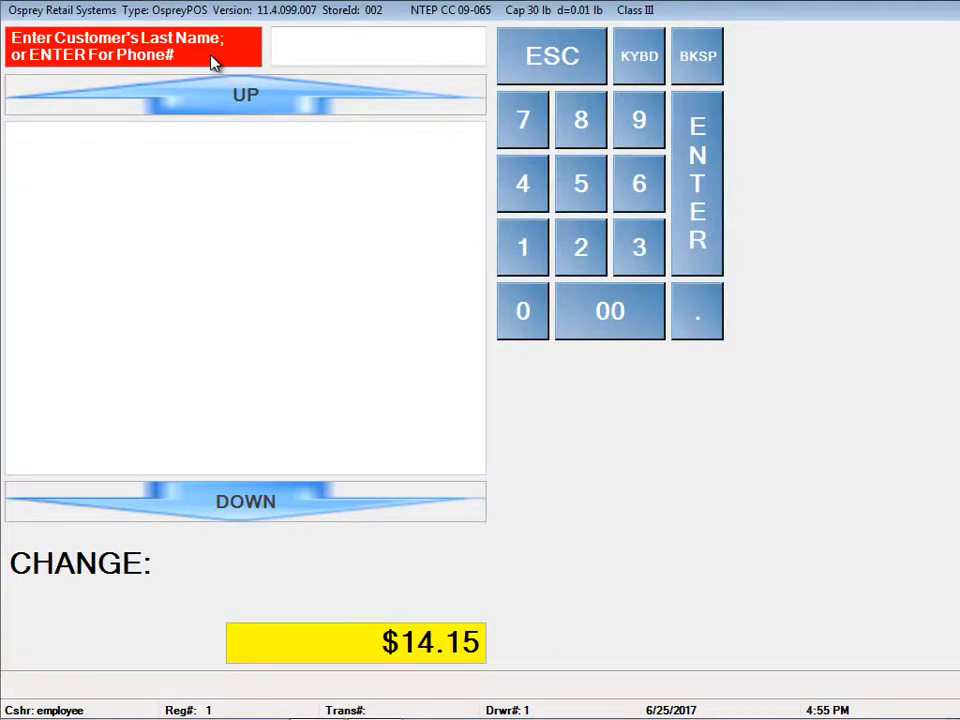
# Skip the opening customer prompt, identify the customer from the sale screen by partial last name and select the first match.
pyautogui.press('Escape')
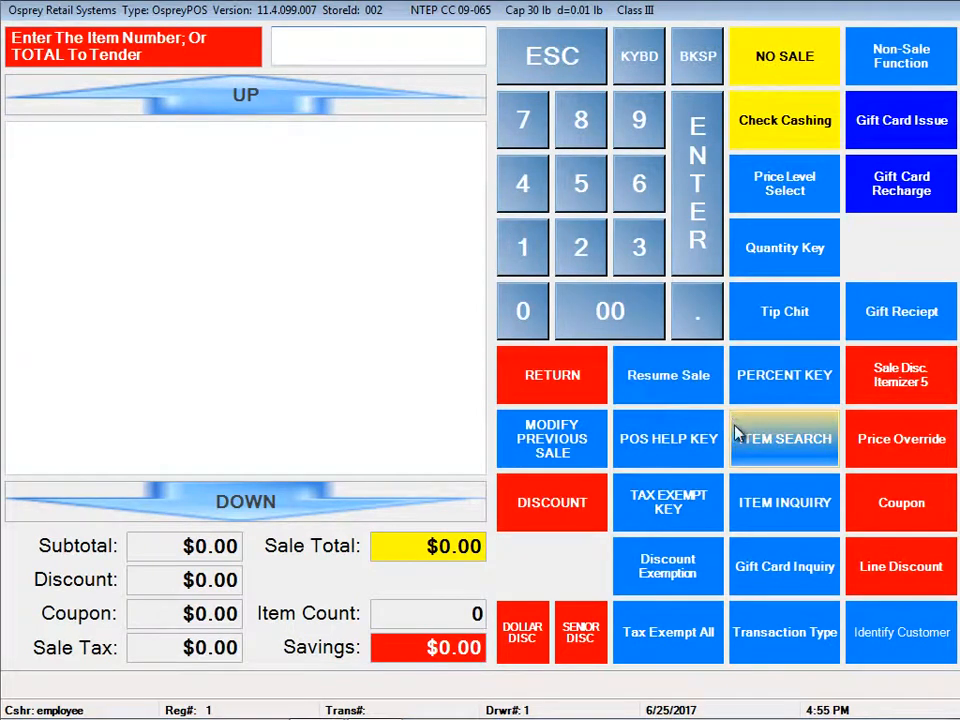
pyautogui.click(884, 644)
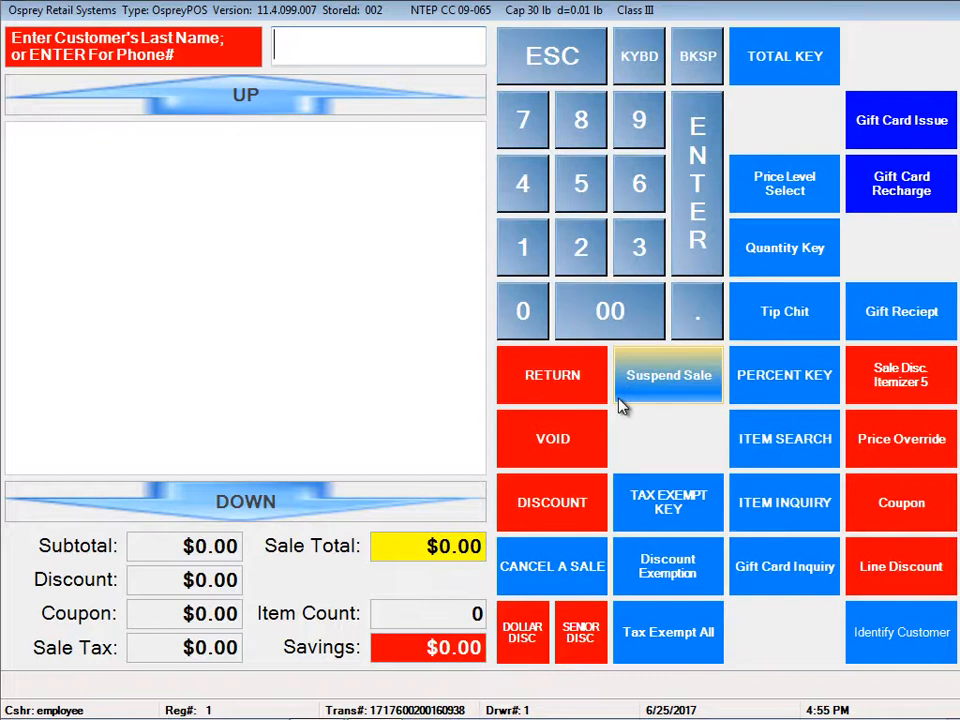
pyautogui.write('abe')
pyautogui.press('Return')
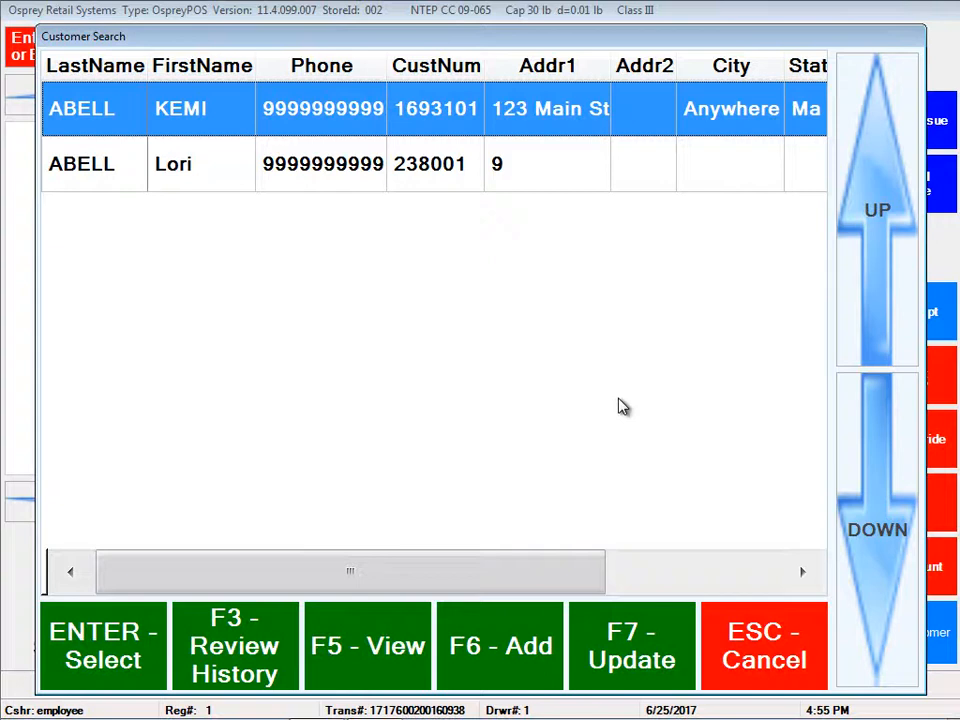
pyautogui.press('Return')
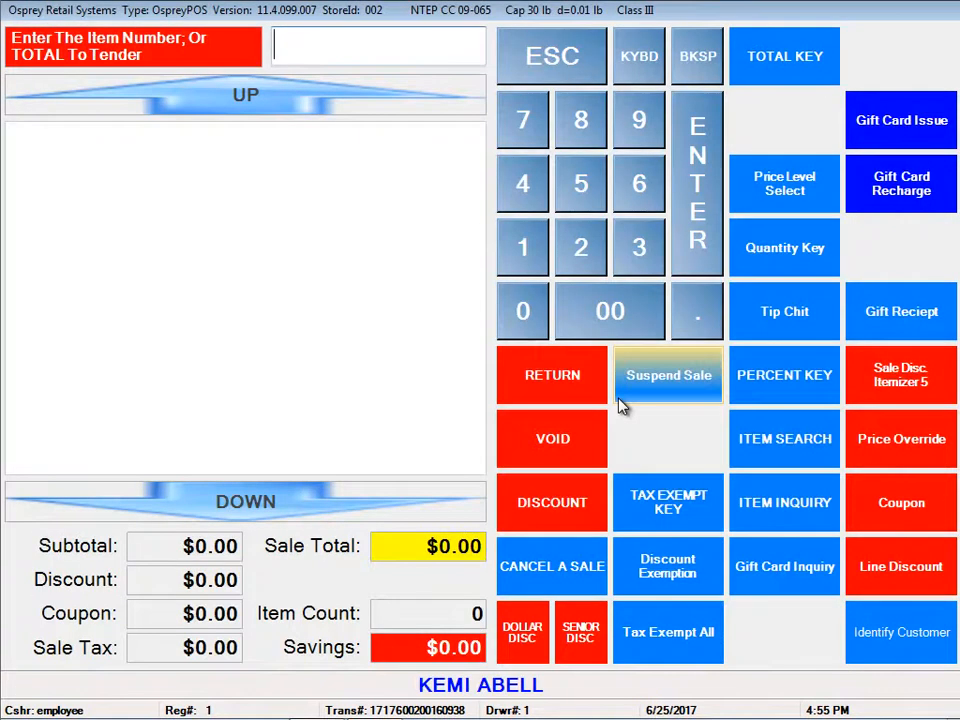
# Add items 95 and 96 to the identified customer's sale.
pyautogui.write('95')
pyautogui.press('Return')
pyautogui.press('Return')
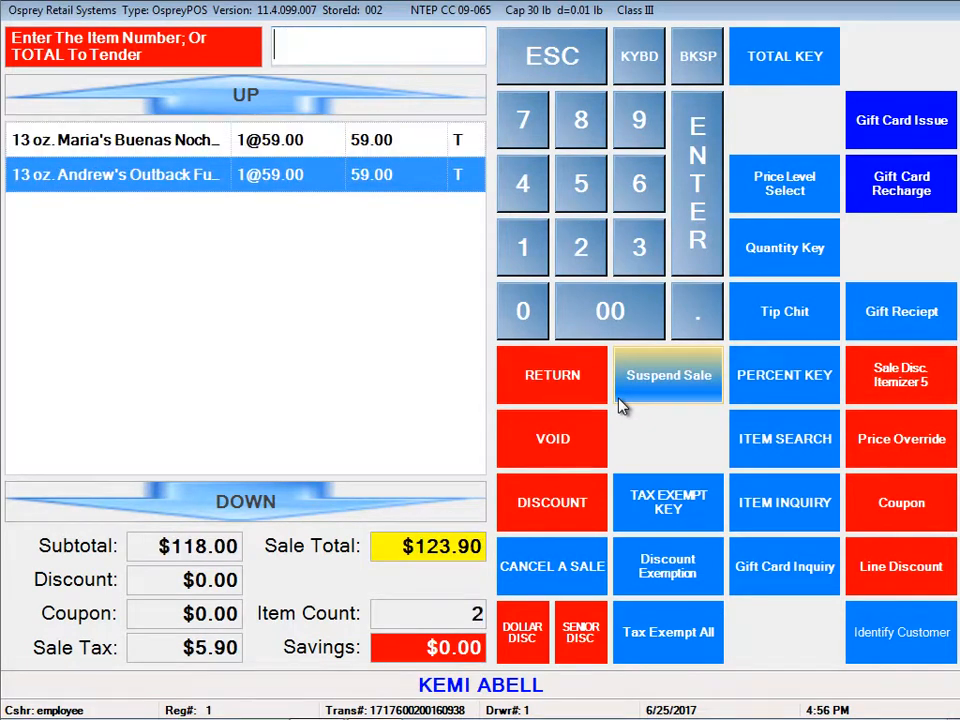
# Total the sale, tender 125.00 in cash, print the receipt and finish the transaction.
pyautogui.press('Return')
pyautogui.write('12500')
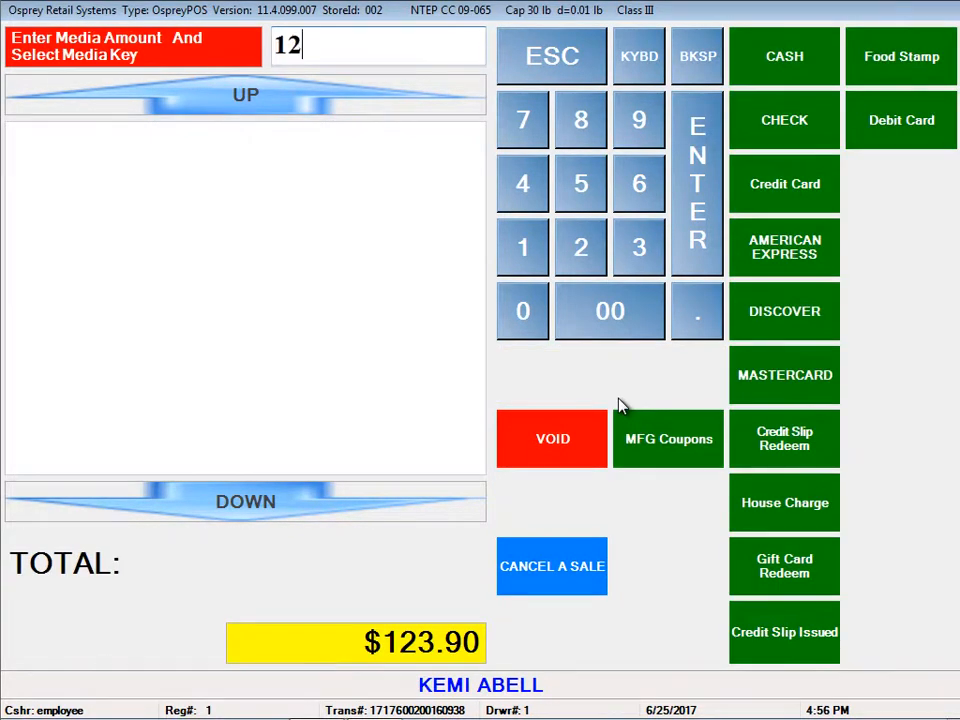
pyautogui.press('Return')
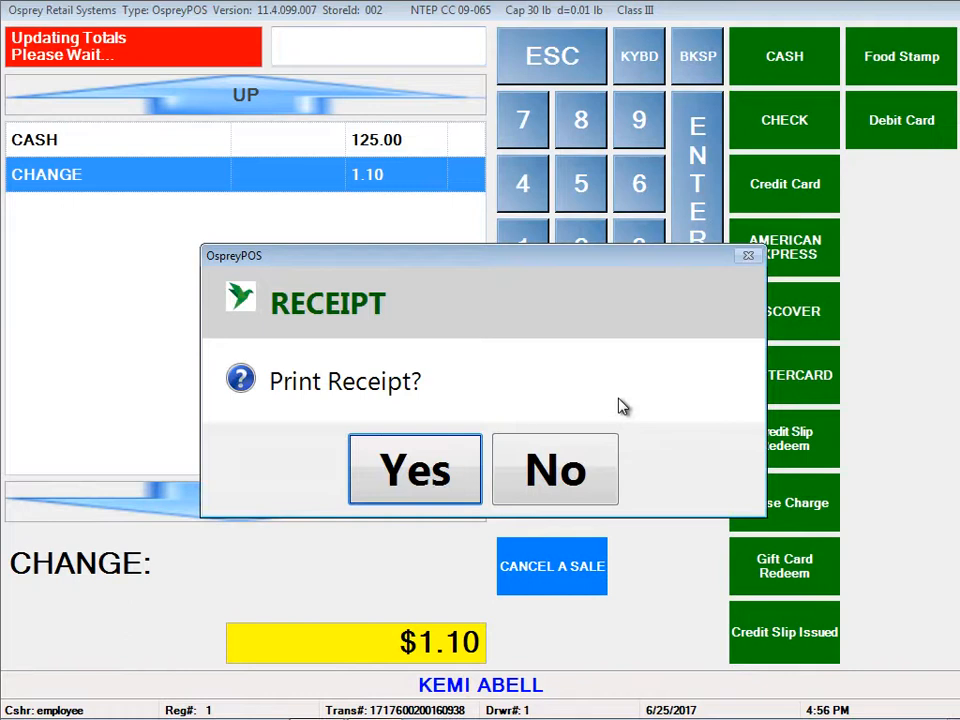
pyautogui.press('Return')
pyautogui.press('Return')
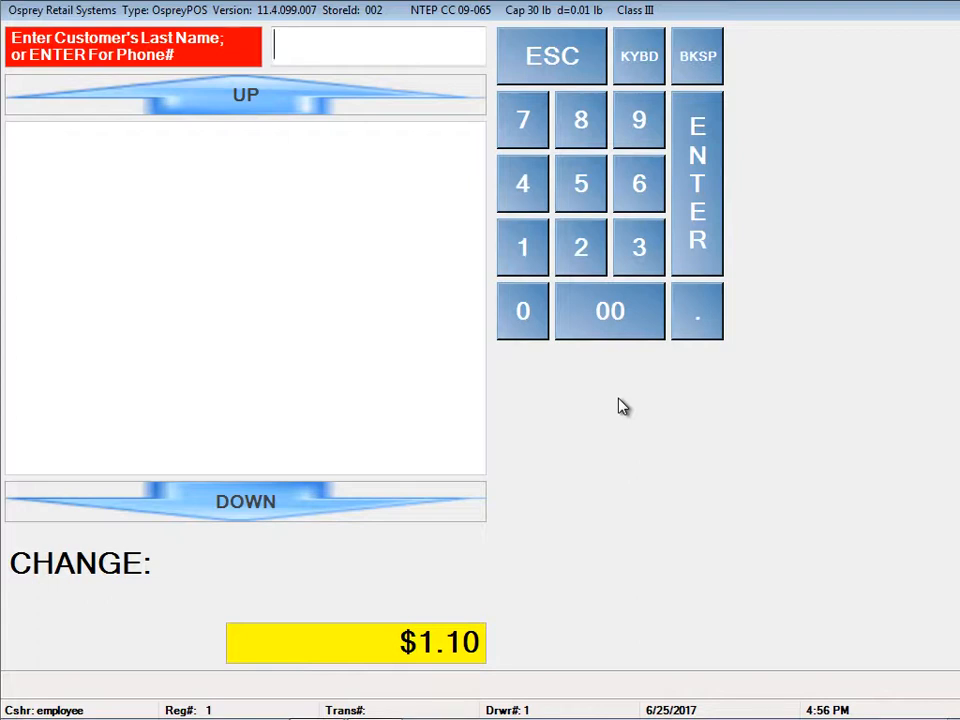
# Find the customer by the first two letters of the last name and review their item purchase history for all departments and groups.
pyautogui.write('ab')
pyautogui.press('Return')
pyautogui.press('Down')
pyautogui.press('Up')
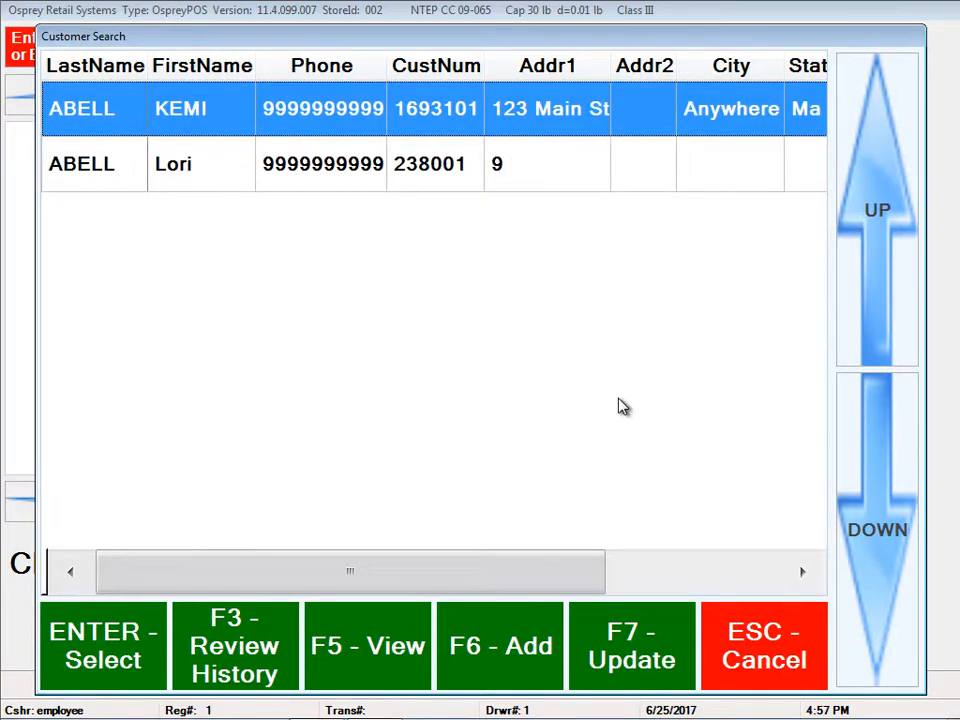
pyautogui.press('F3')
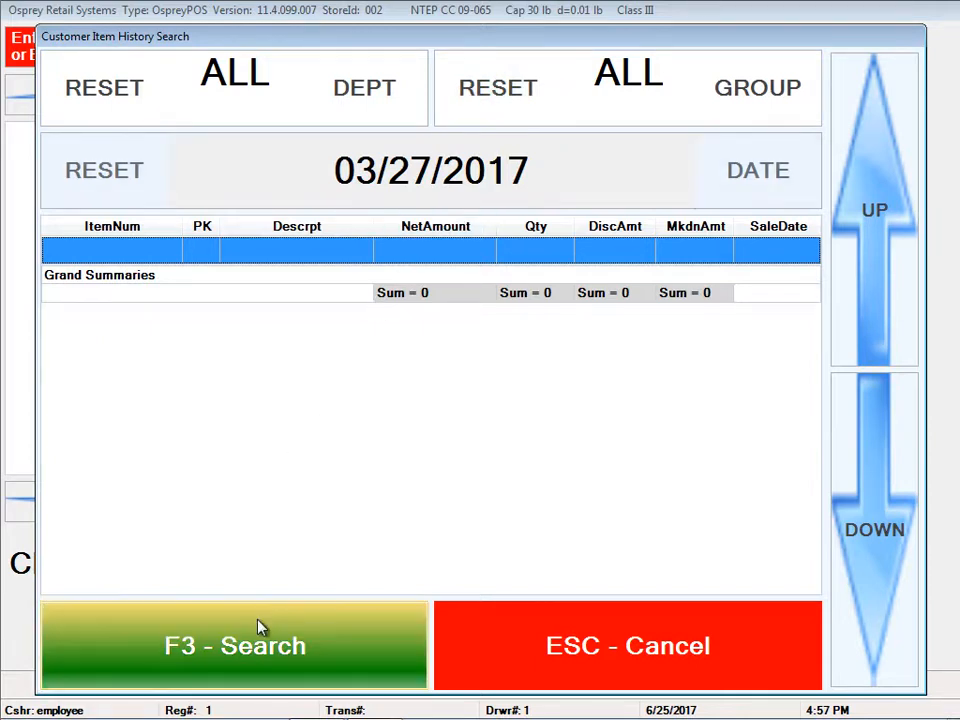
pyautogui.click(257, 667)
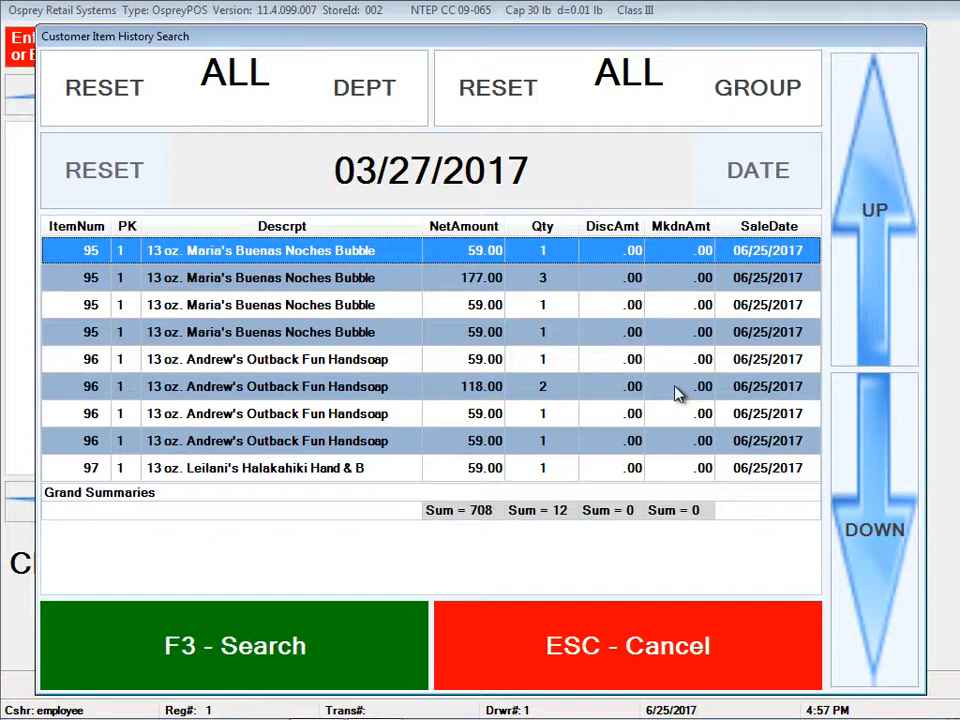
pyautogui.click(350, 306)
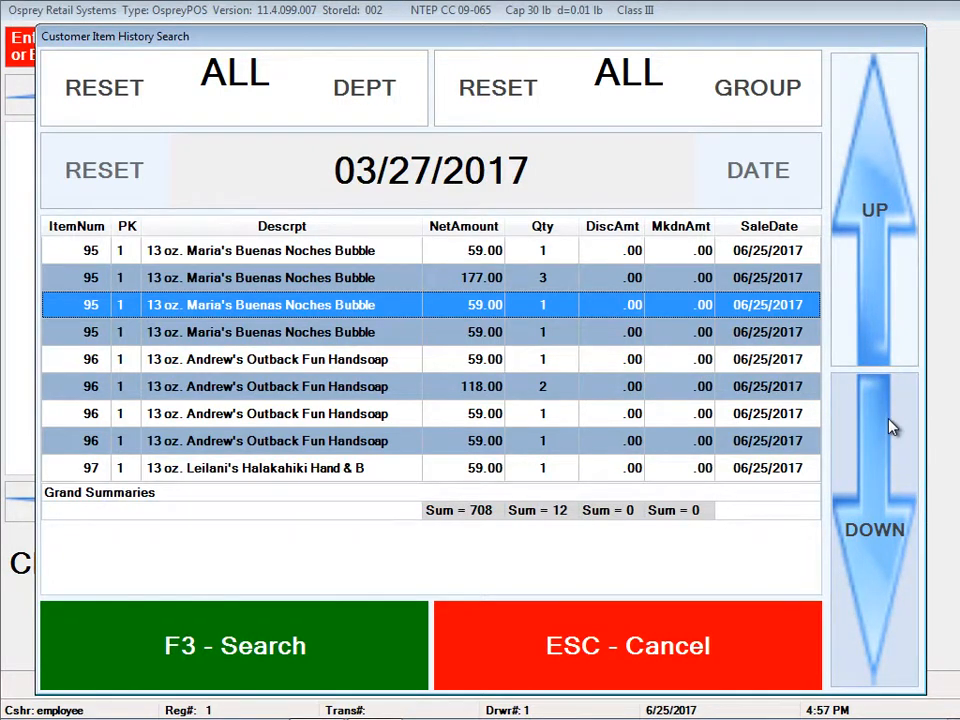
pyautogui.click(611, 643)
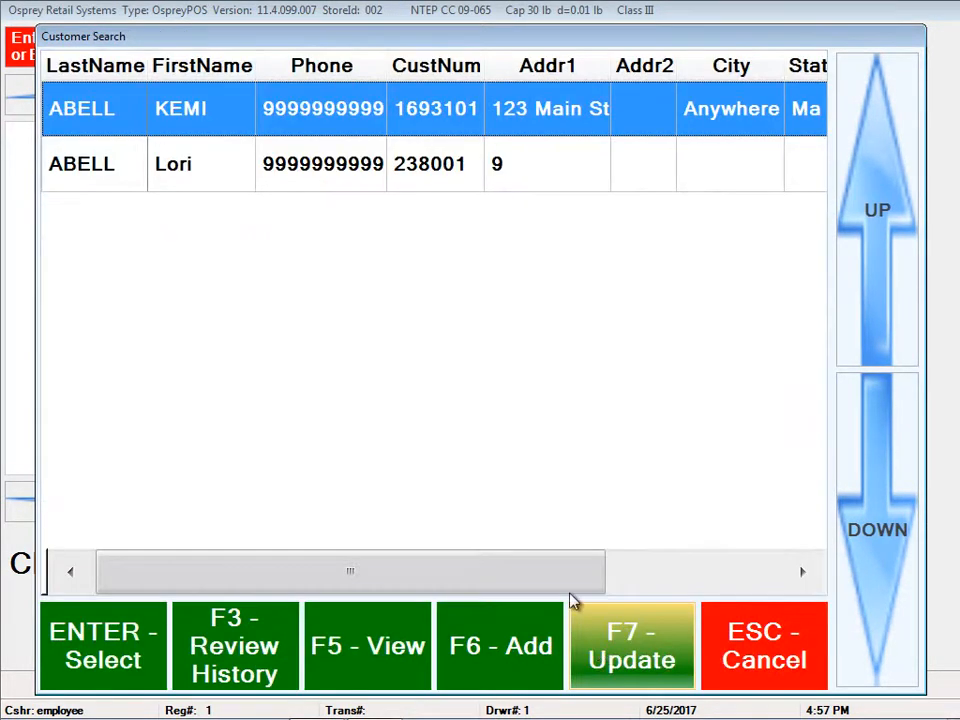
# View both pages of the first-listed customer's information and return to the search results.
pyautogui.click(364, 664)
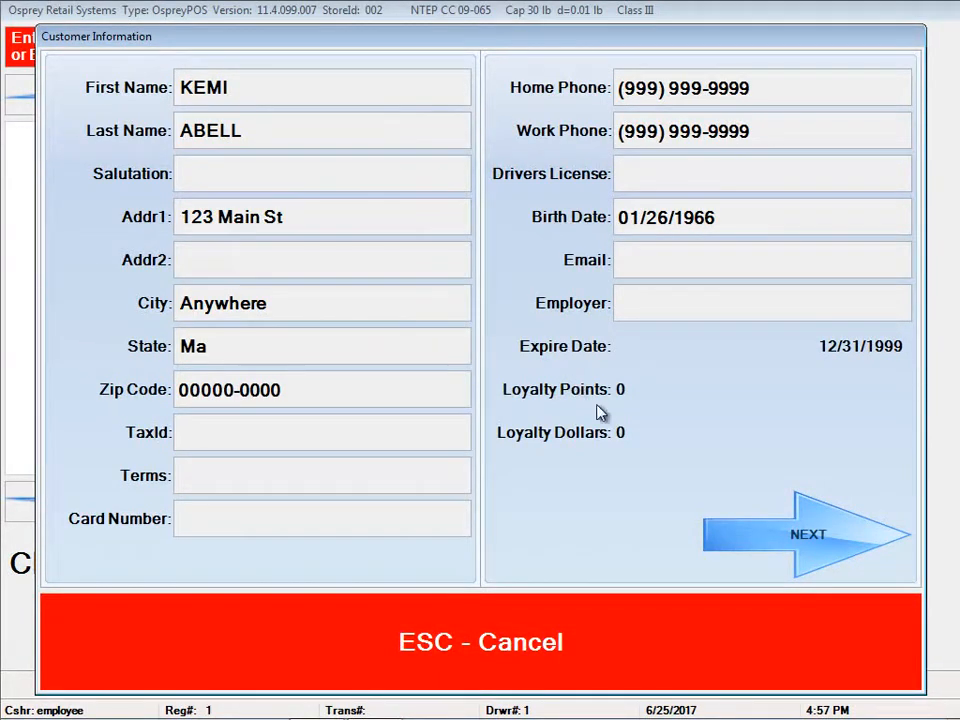
pyautogui.click(820, 558)
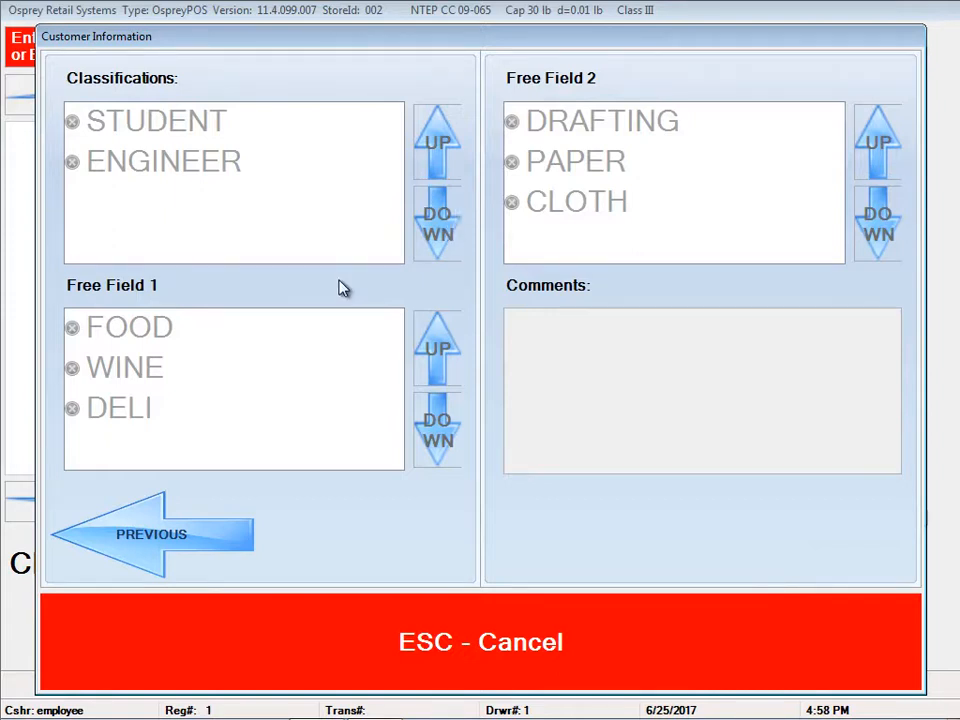
pyautogui.click(348, 632)
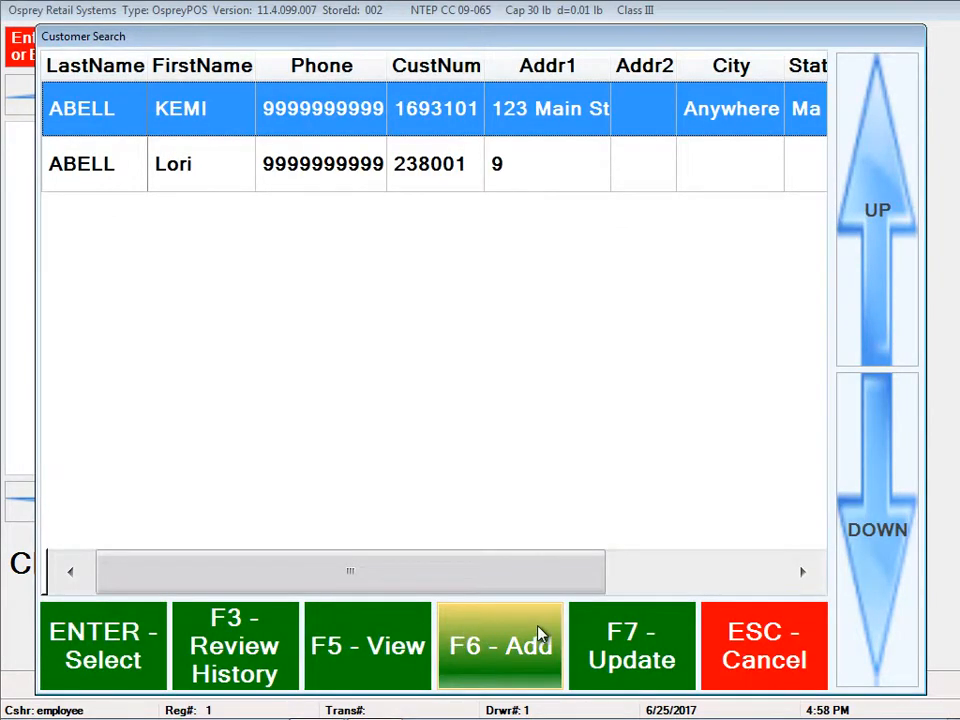
# Open the first-listed customer's record for updating and replace its placeholder zip code with the customer's actual zip code.
pyautogui.click(608, 636)
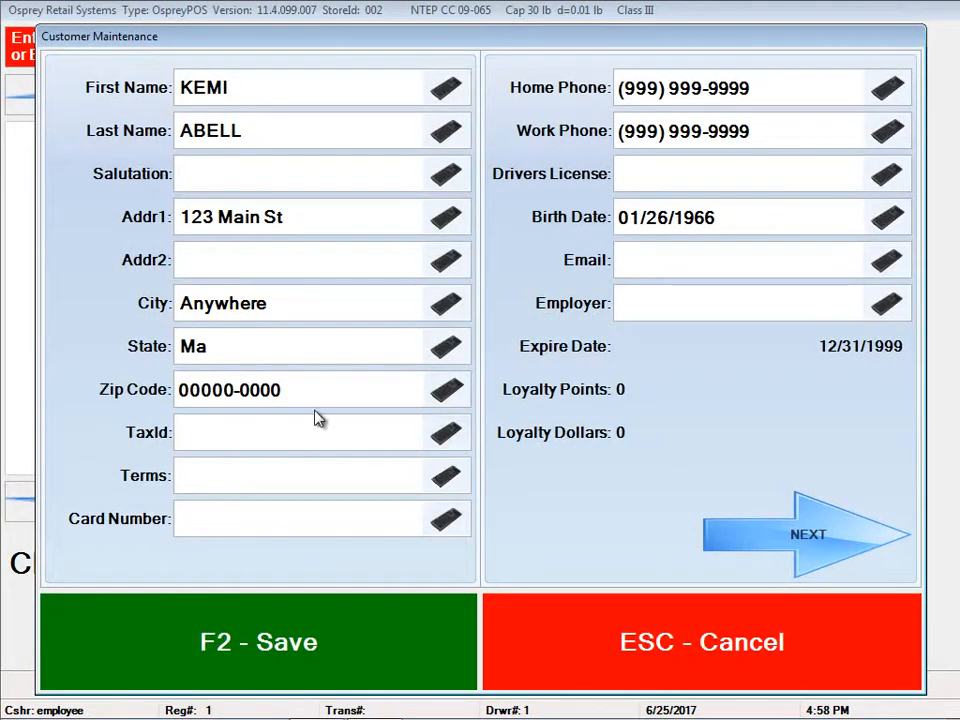
pyautogui.moveTo(315, 398); pyautogui.dragTo(84, 389)
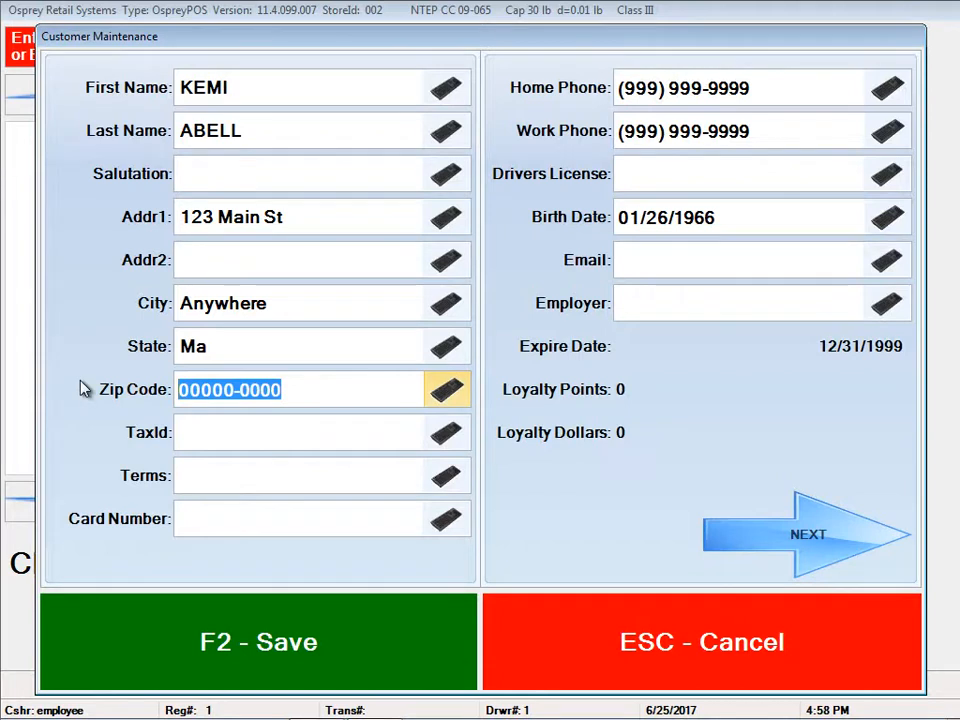
pyautogui.write('02740-0000')
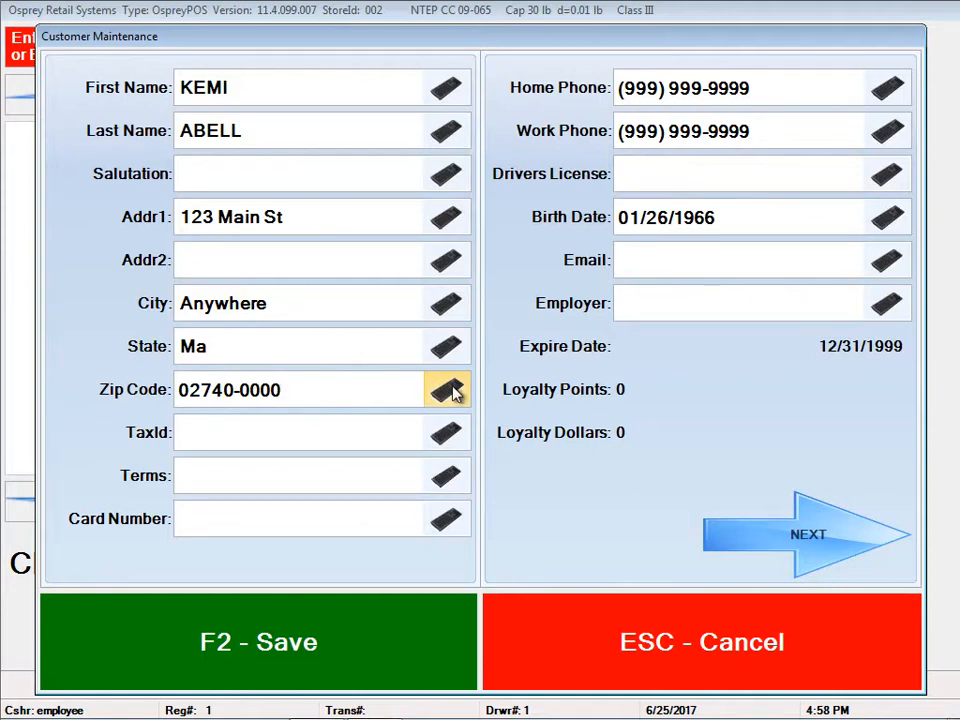
# Replace the customer's city with the correct one, check the second page of the record and save the update.
pyautogui.click(446, 304)
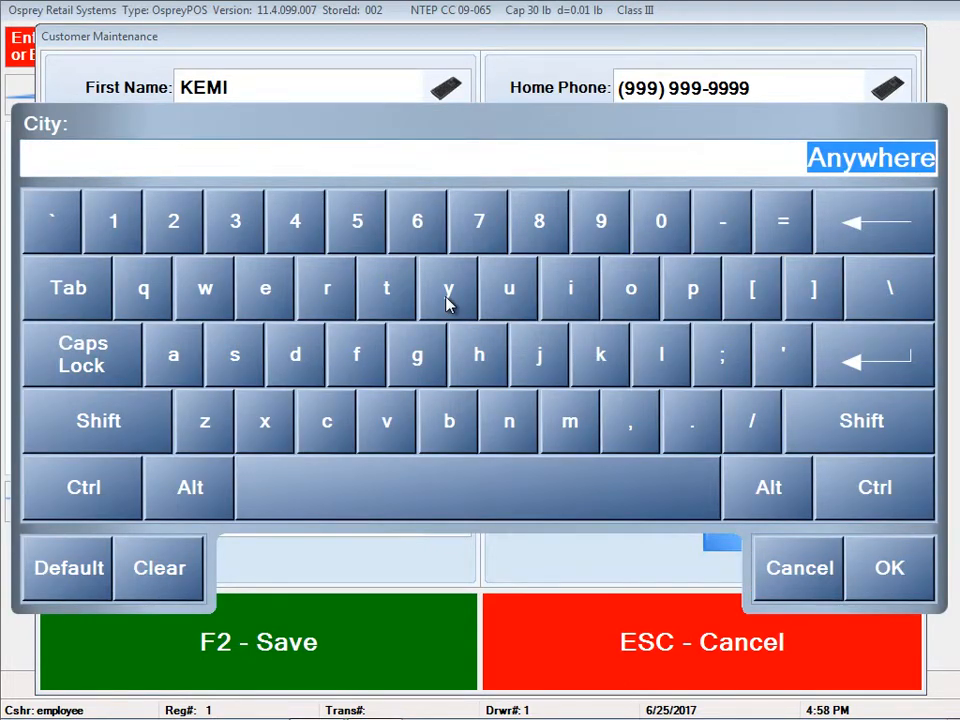
pyautogui.write('New Bed')
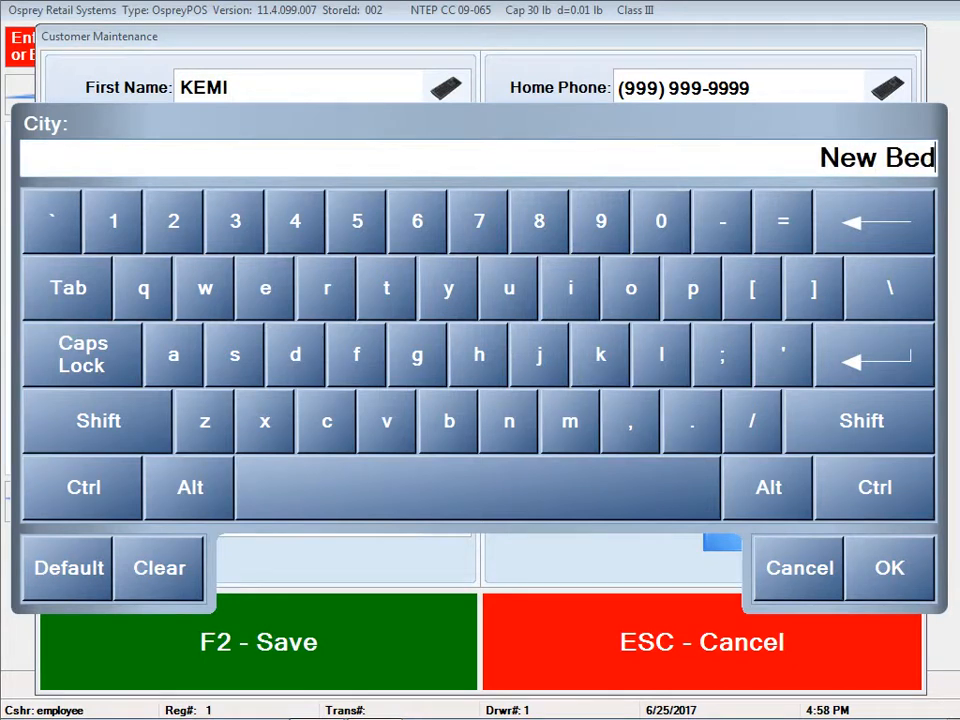
pyautogui.write('ford')
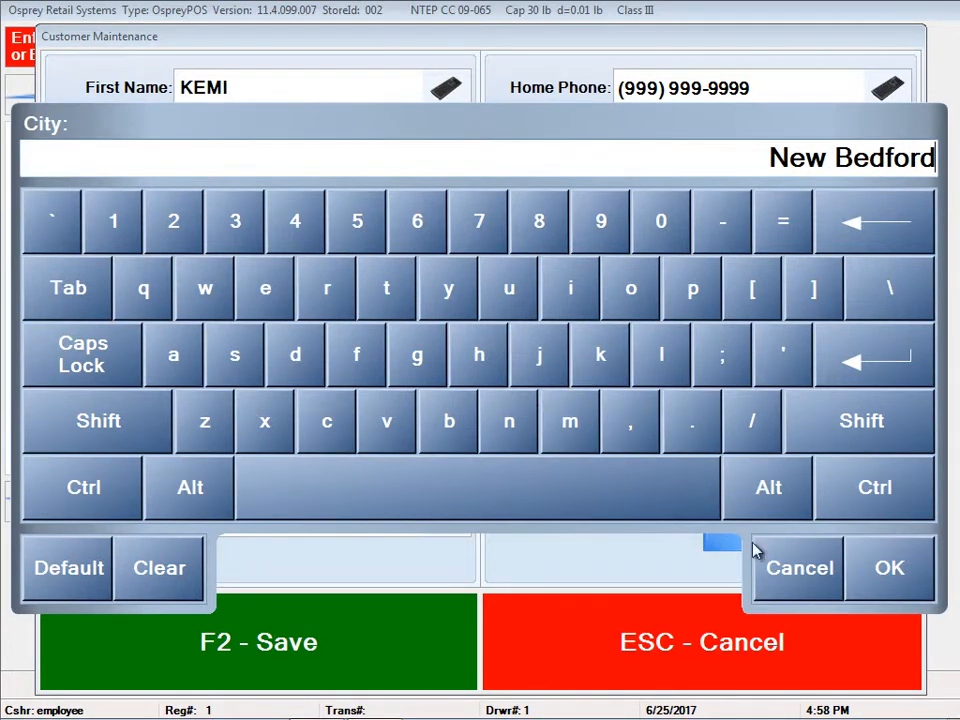
pyautogui.click(893, 568)
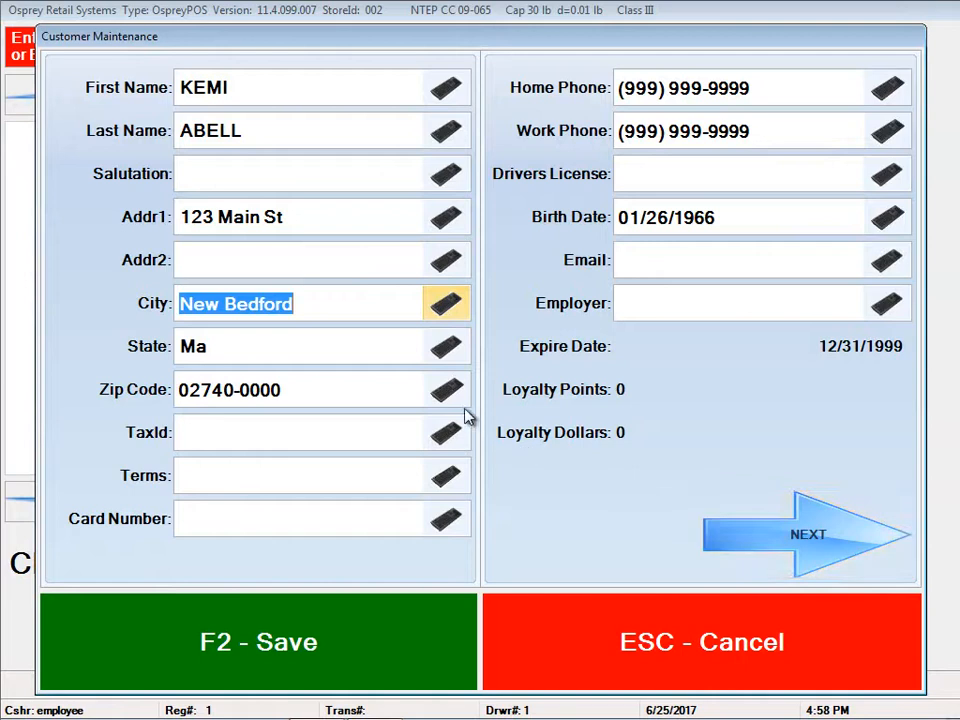
pyautogui.click(793, 537)
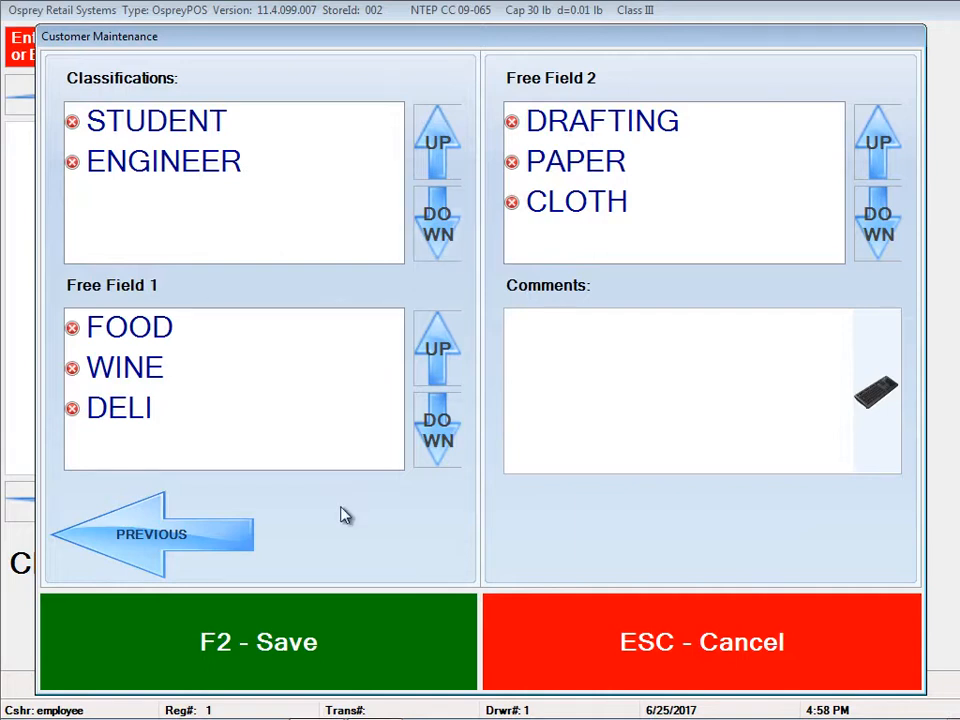
pyautogui.click(313, 629)
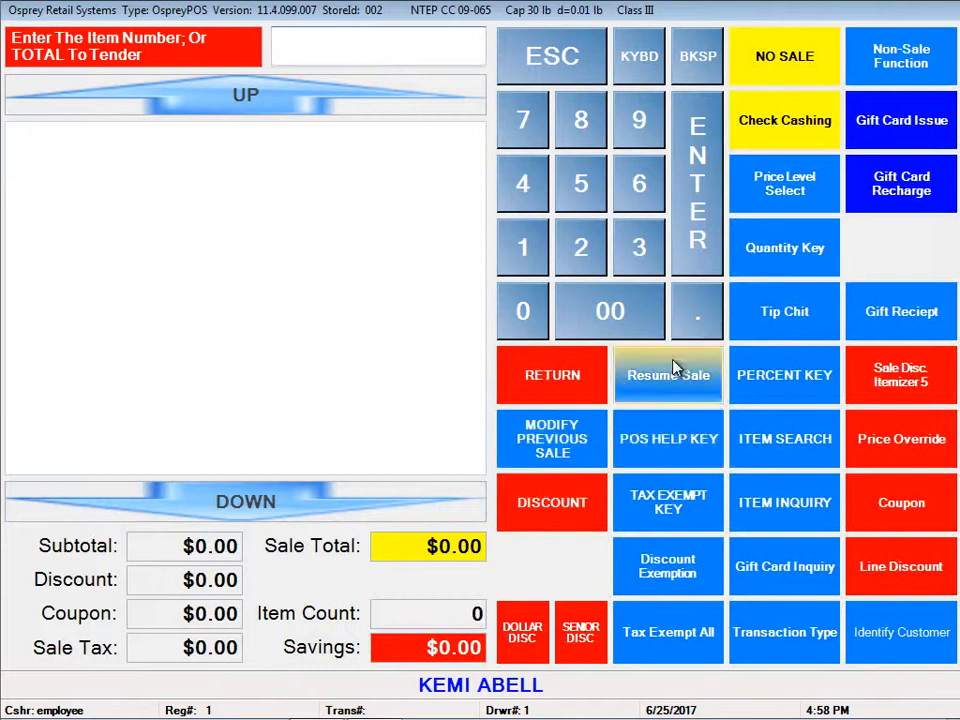
# Search customers by the first two letters of the last name, view the blank new-customer form and cancel it.
pyautogui.click(739, 251)
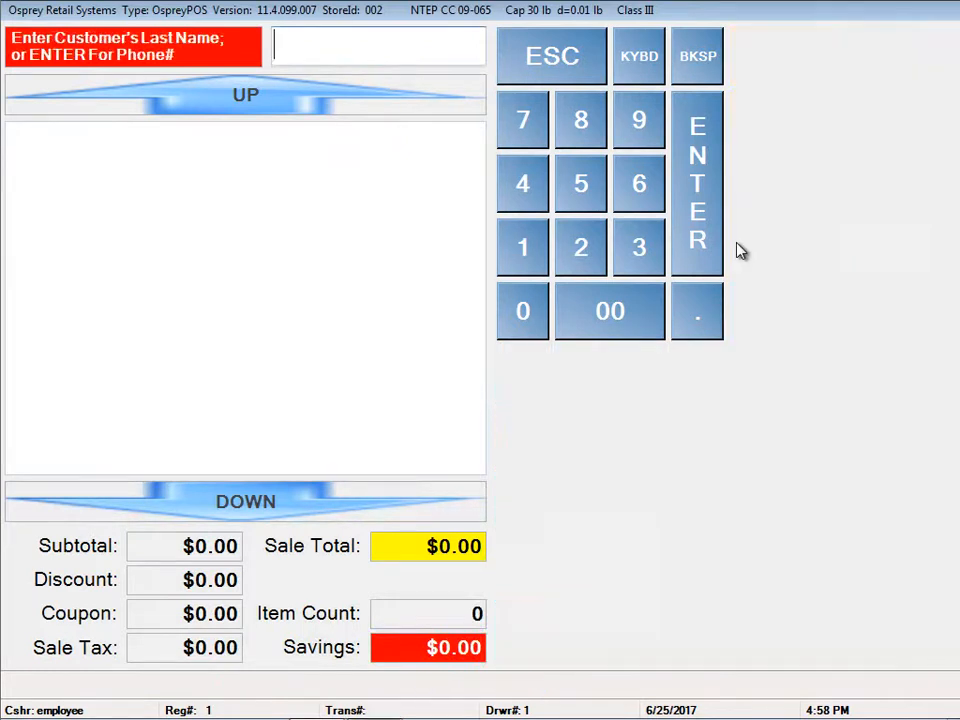
pyautogui.write('ab')
pyautogui.press('Return')
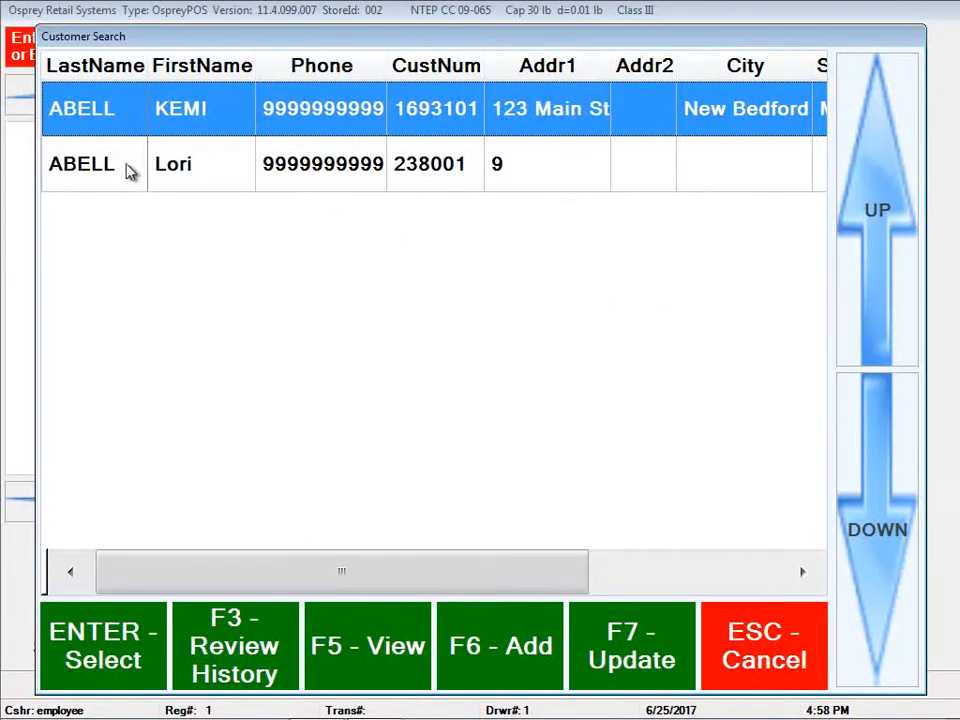
pyautogui.click(493, 638)
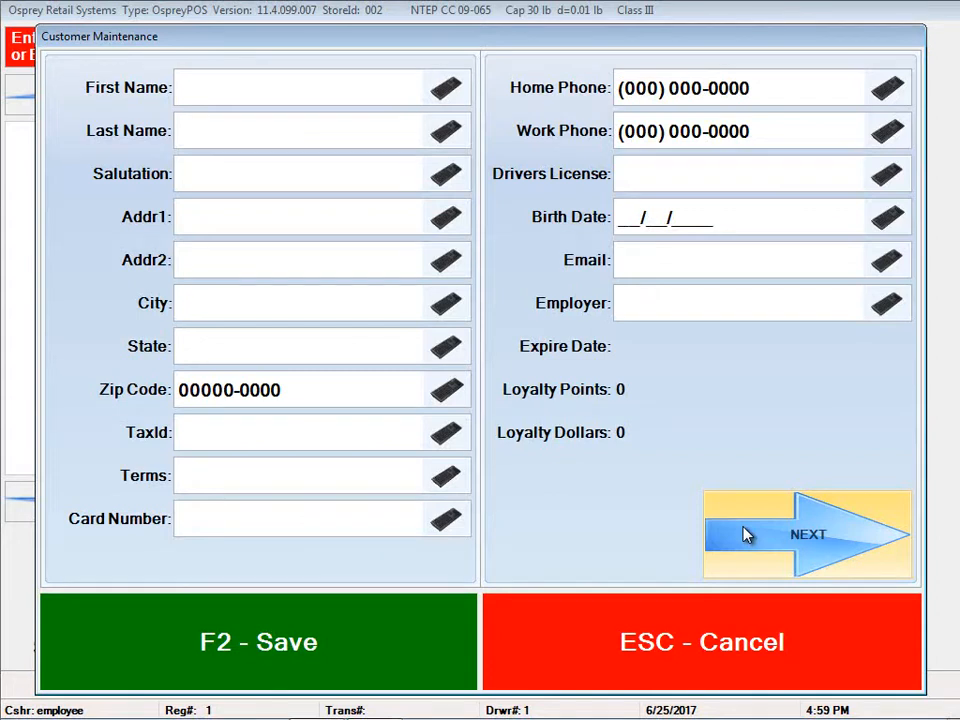
pyautogui.click(748, 630)
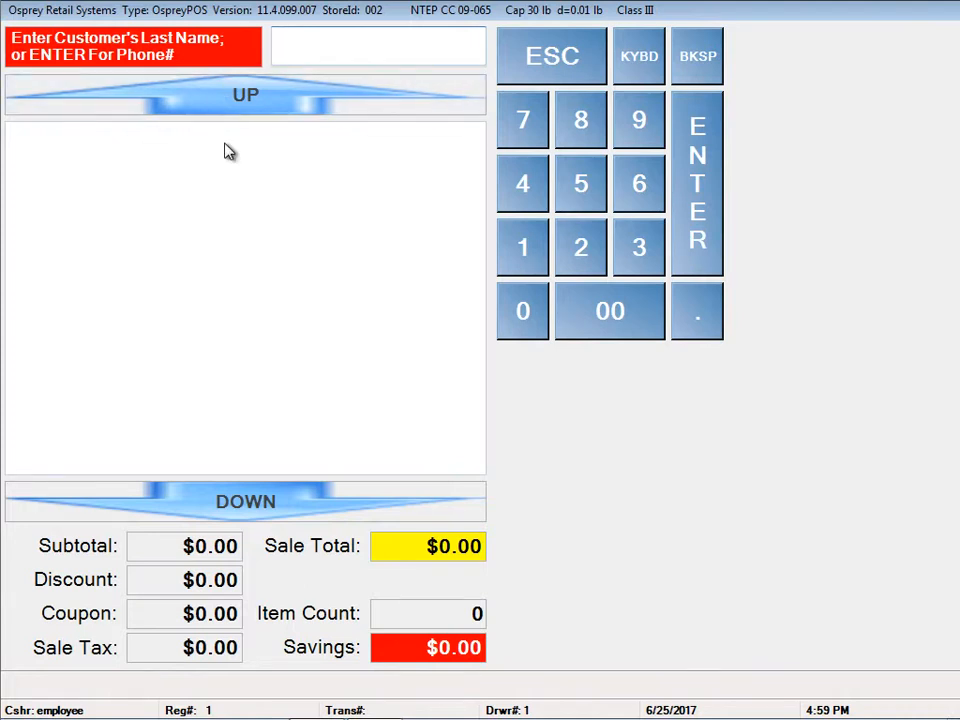
# Skip the customer identification and add item 95 to the sale.
pyautogui.press('Escape')
pyautogui.write('95')
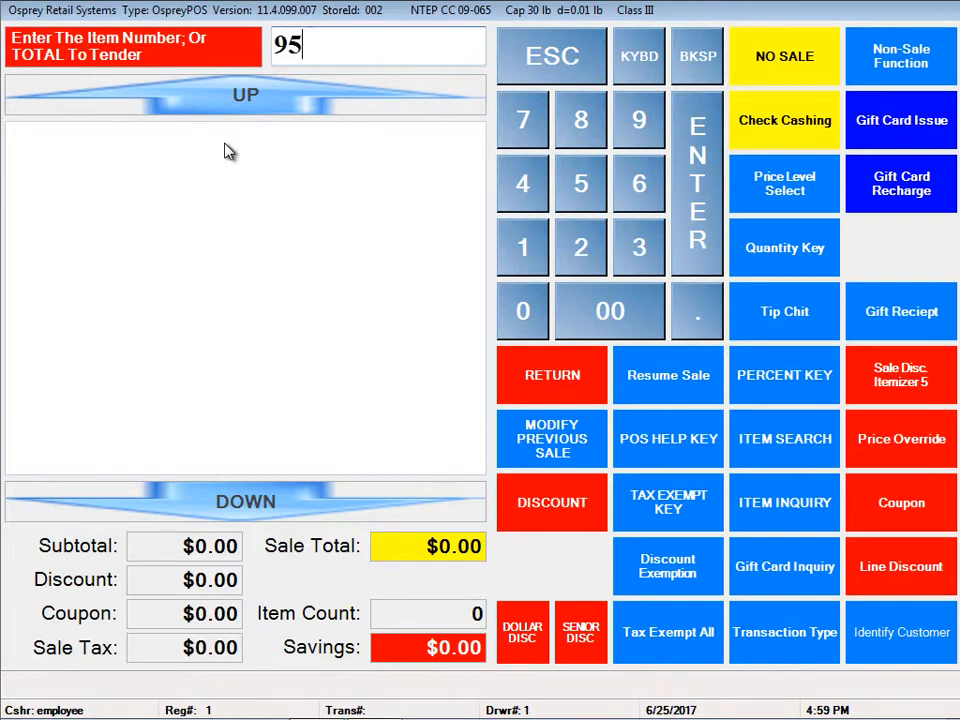
pyautogui.press('Return')
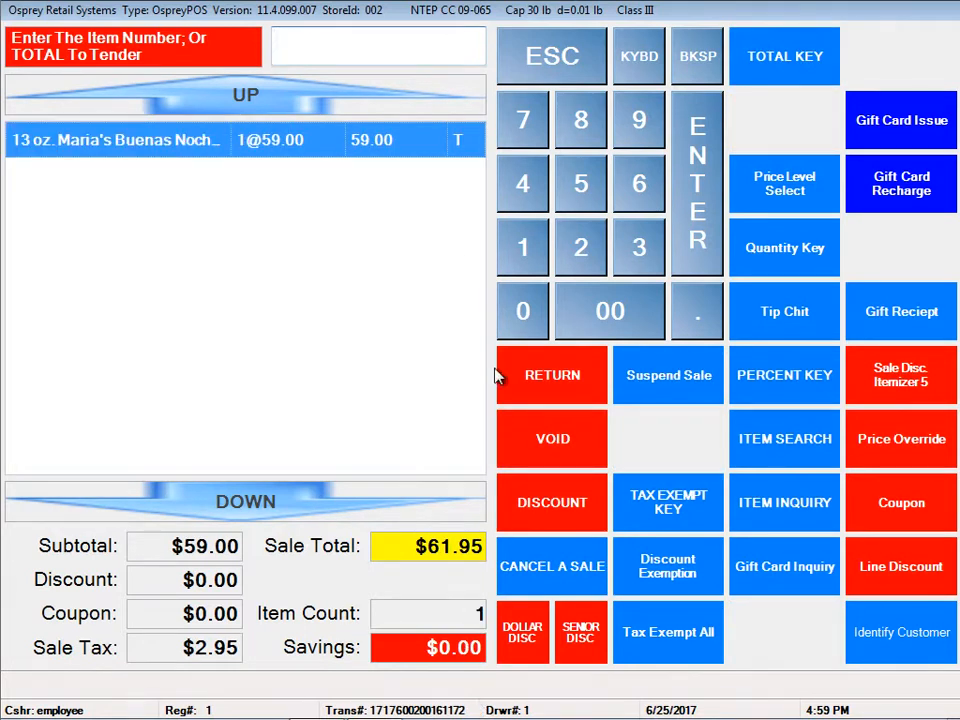
# Total the sale, tender the exact amount in cash and finish the transaction.
pyautogui.press('Return')
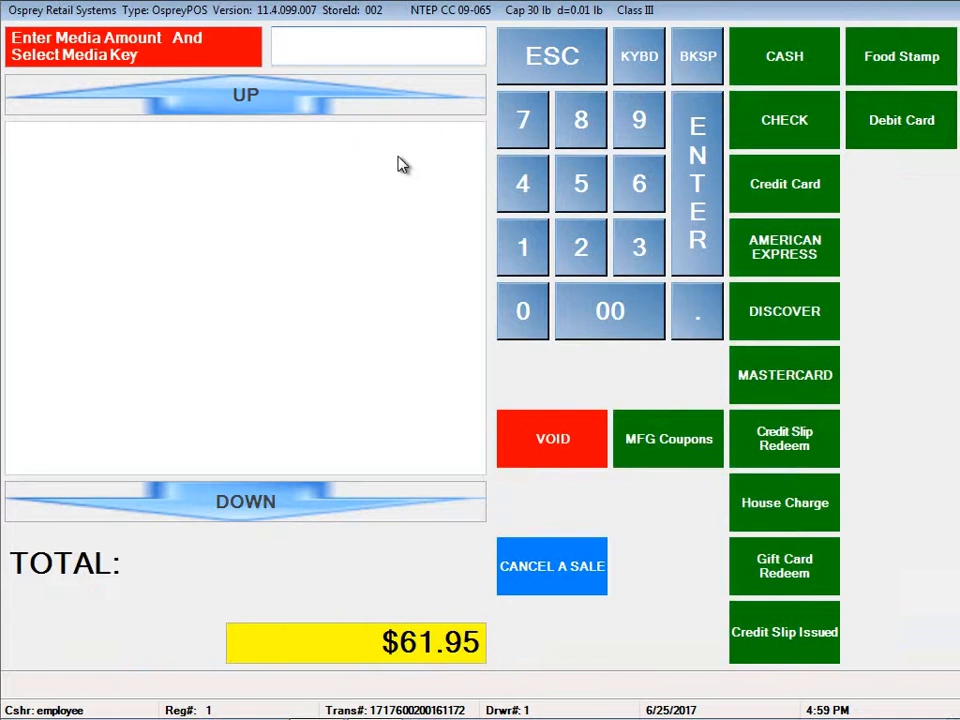
pyautogui.press('Return')
pyautogui.click(402, 474)
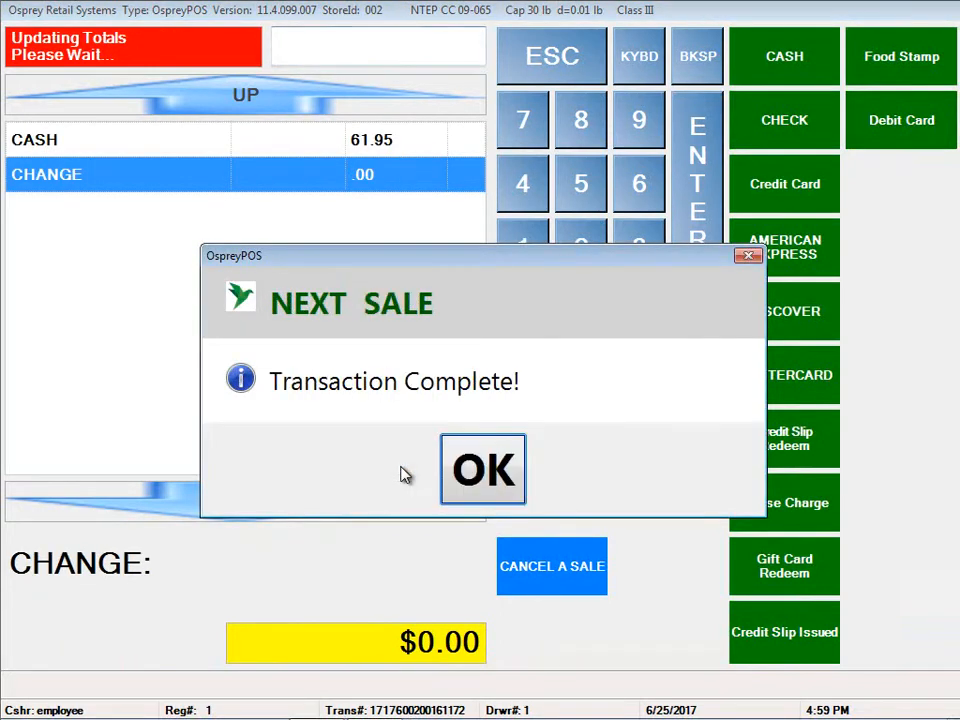
pyautogui.click(512, 497)
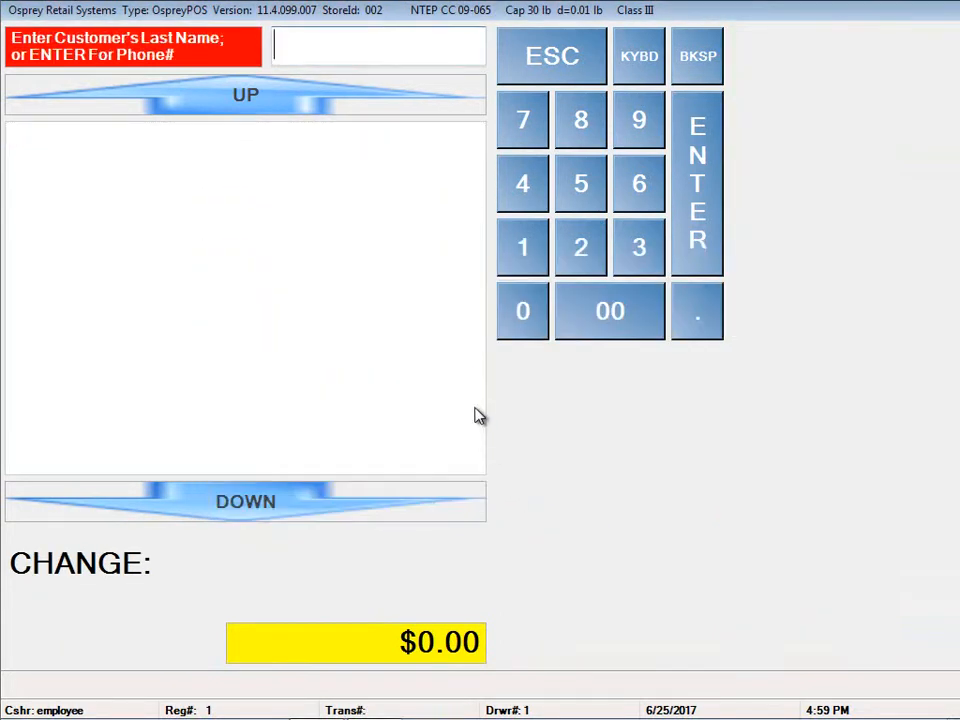